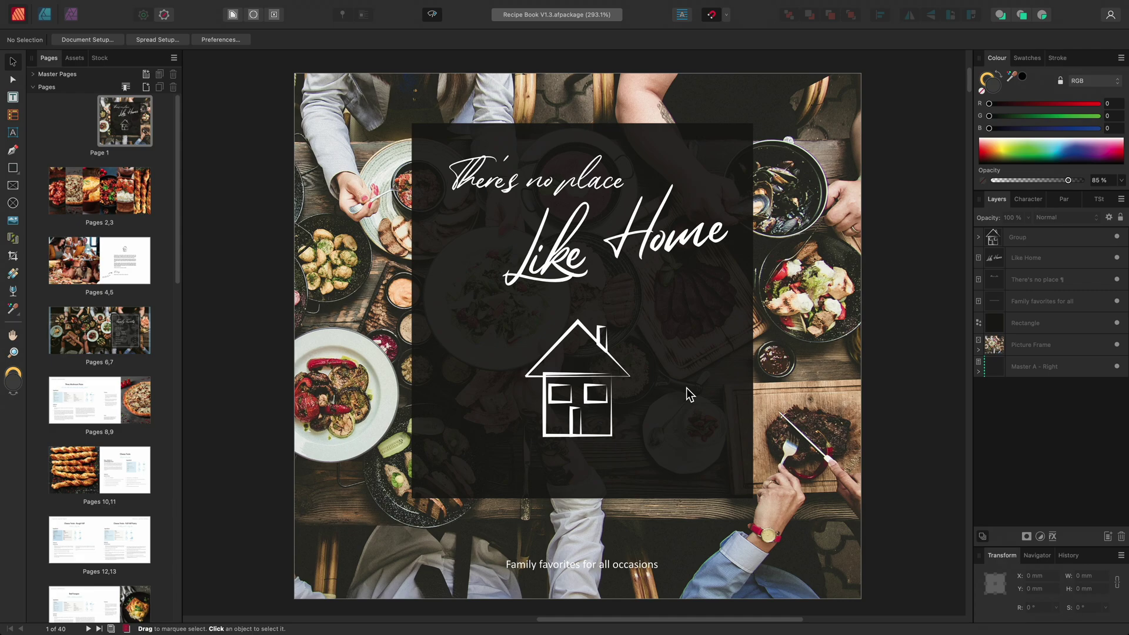
Add a Curves adjustment to the cover's food photo, raising the curve to brighten midtones.
click(1068, 341)
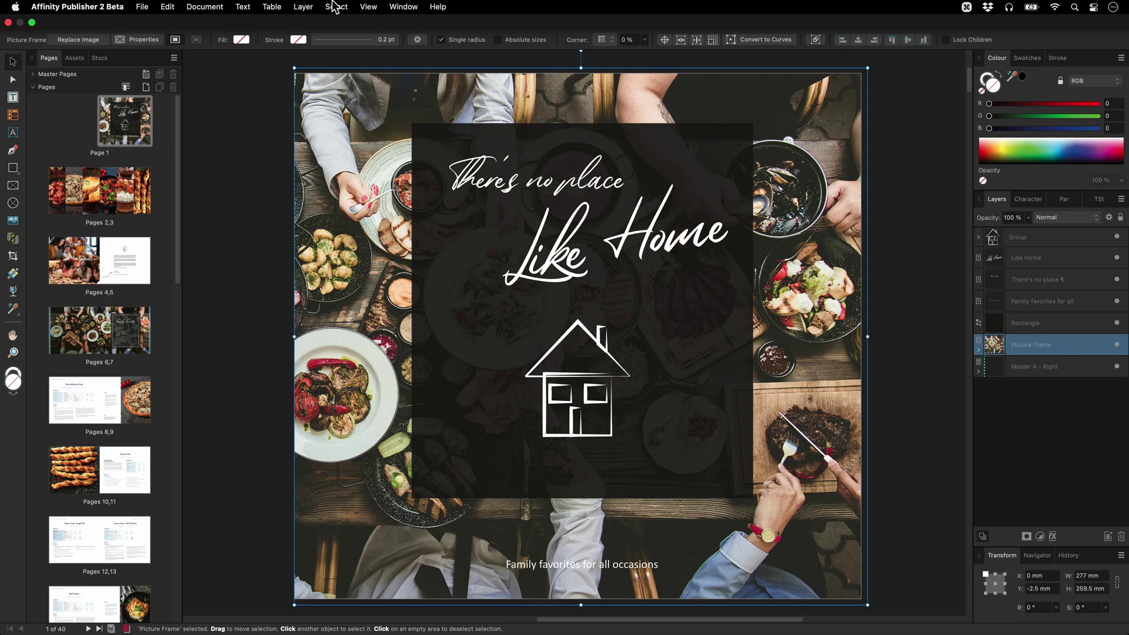
click(312, 7)
mouse_move(365, 155)
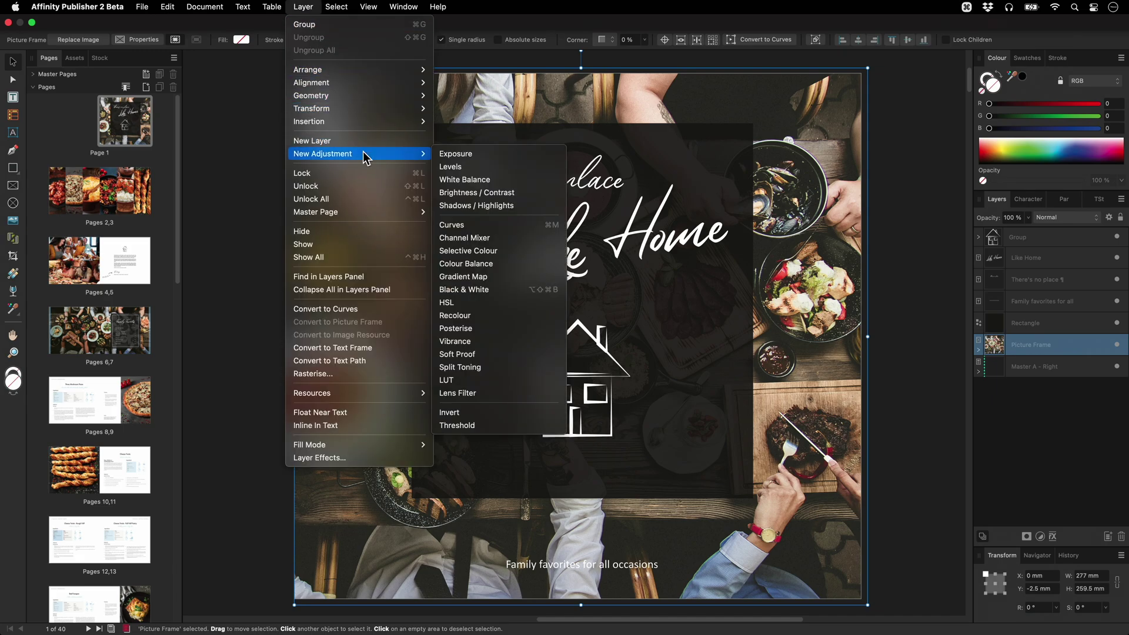
click(511, 226)
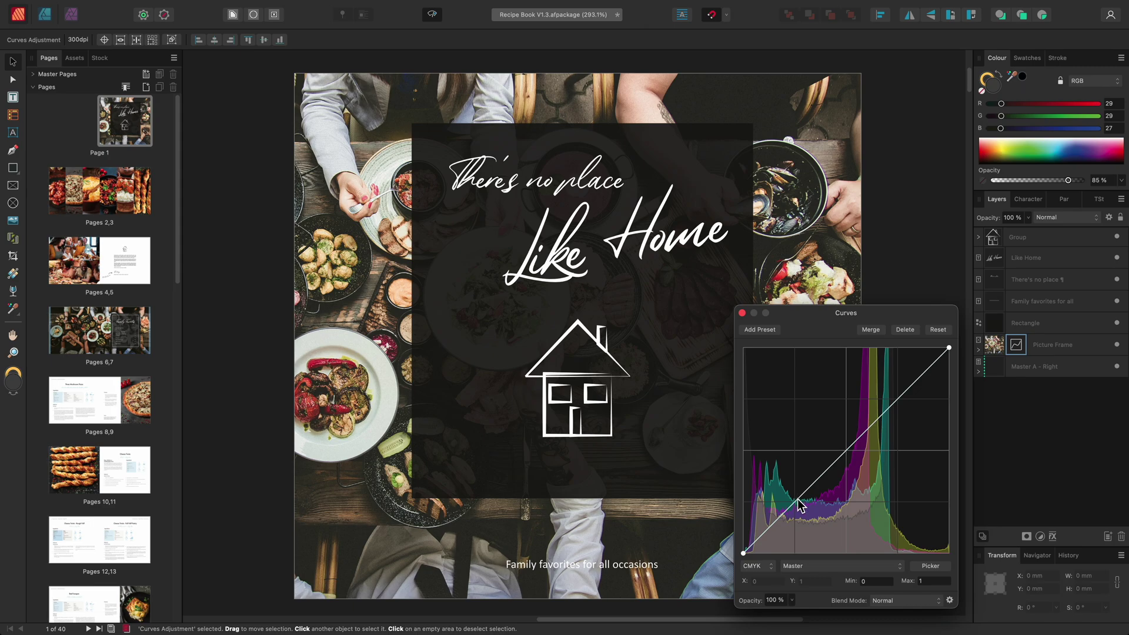
drag(799, 499, 780, 481)
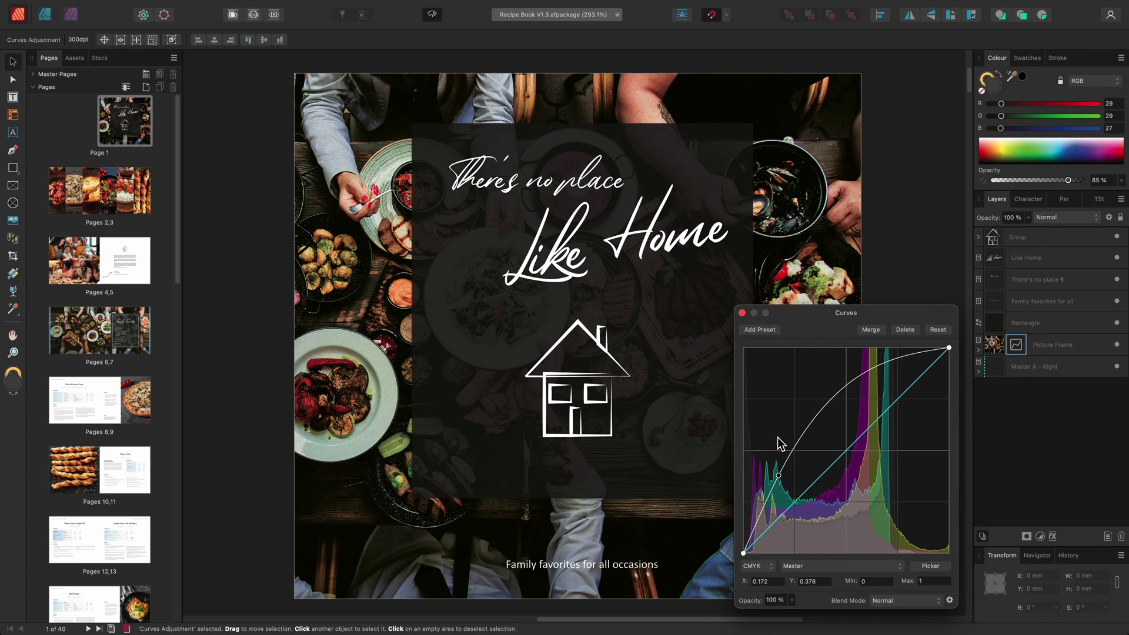
click(742, 312)
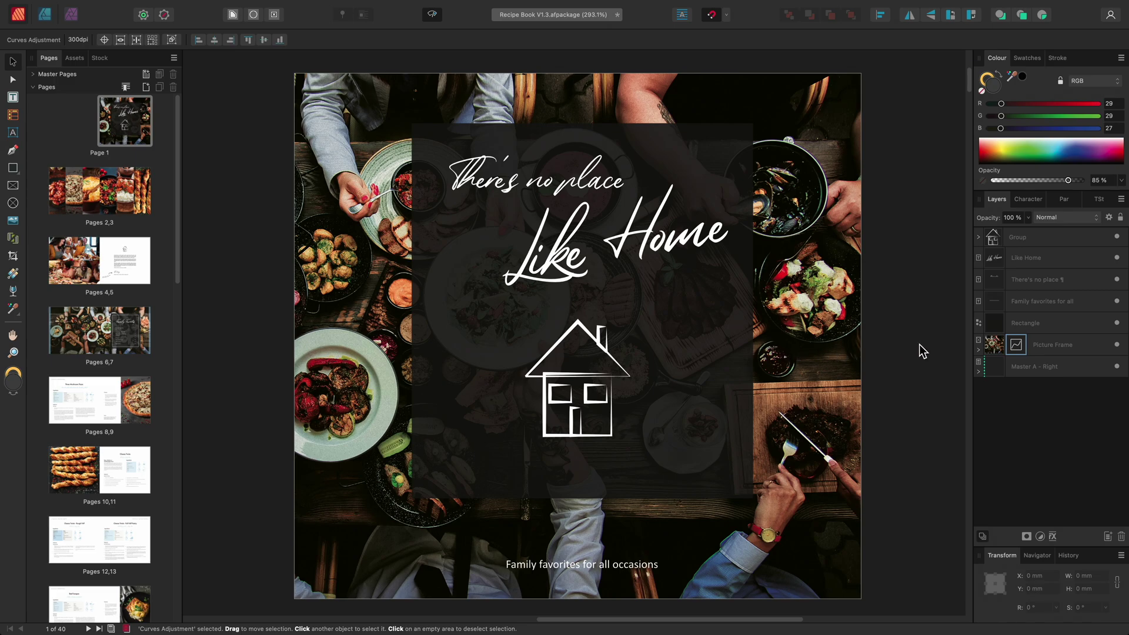
Add a Vibrance adjustment at -100% to the cover's food photo.
click(993, 351)
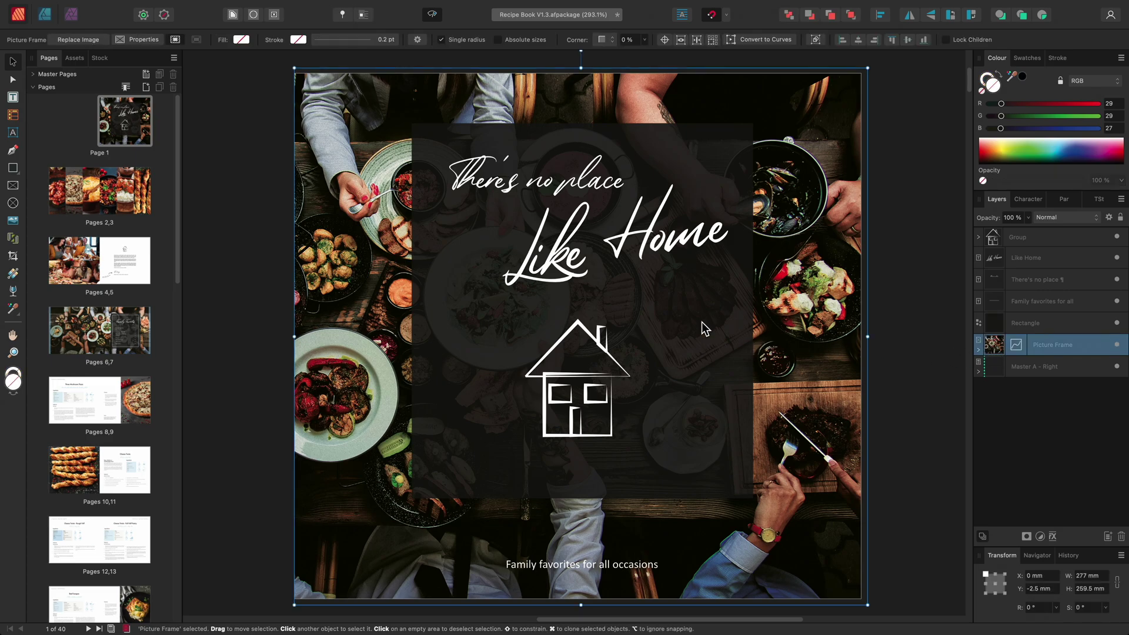
click(303, 6)
mouse_move(376, 157)
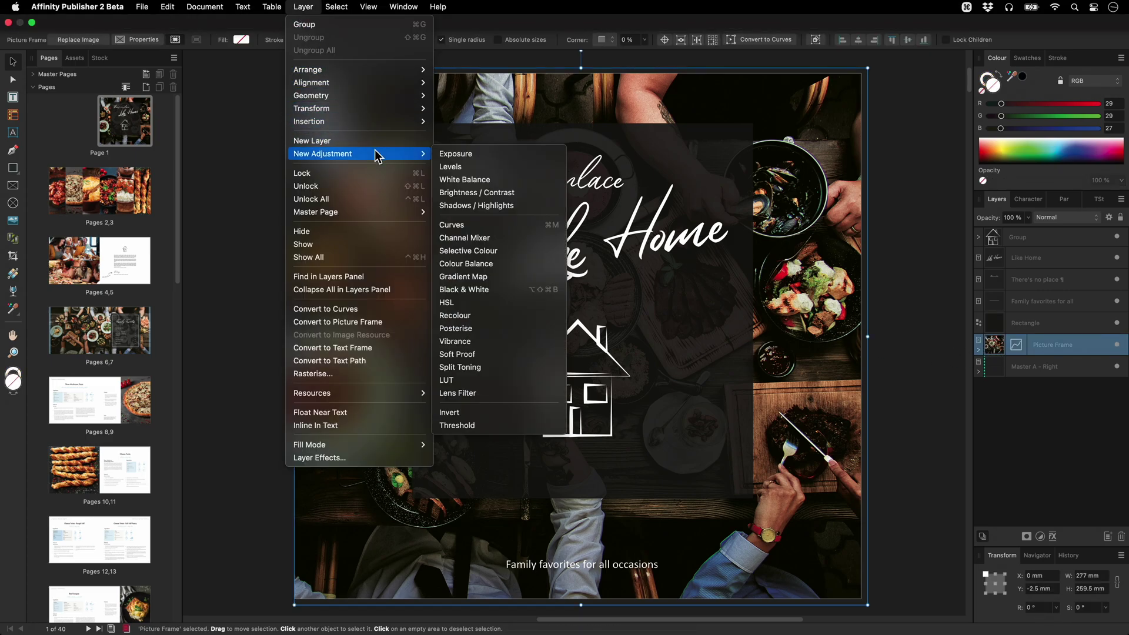
click(492, 341)
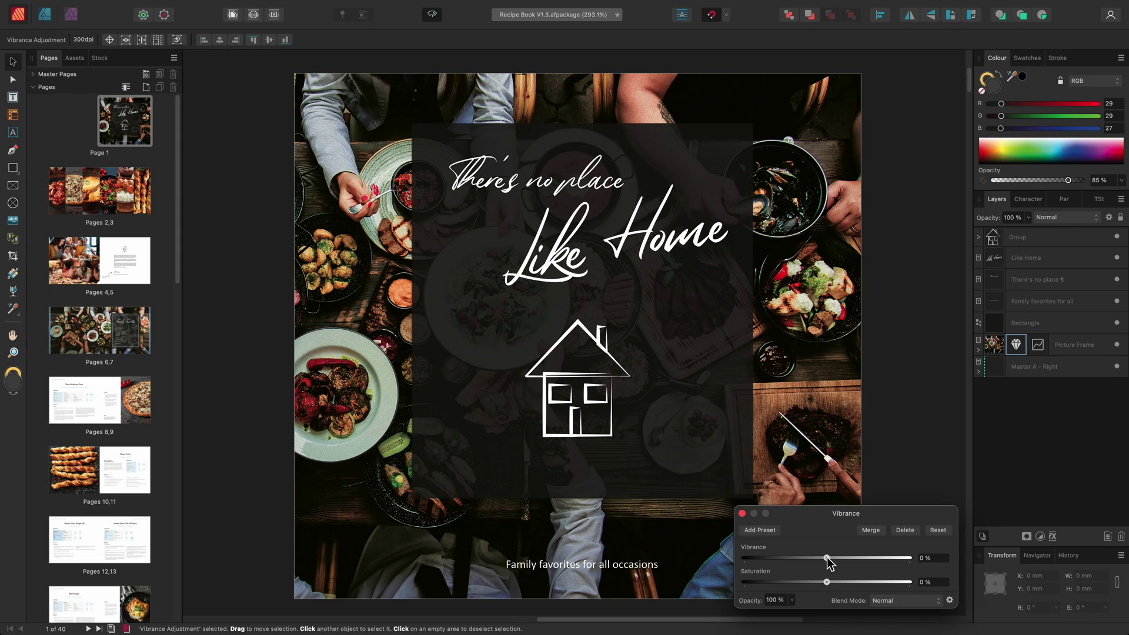
drag(827, 558, 744, 559)
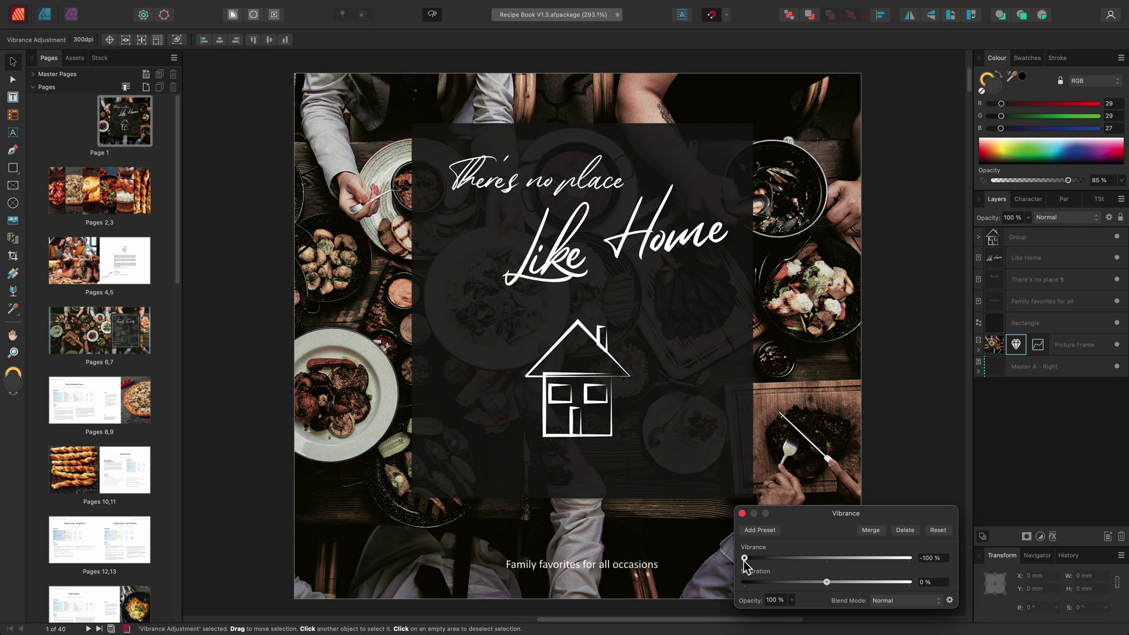
click(743, 514)
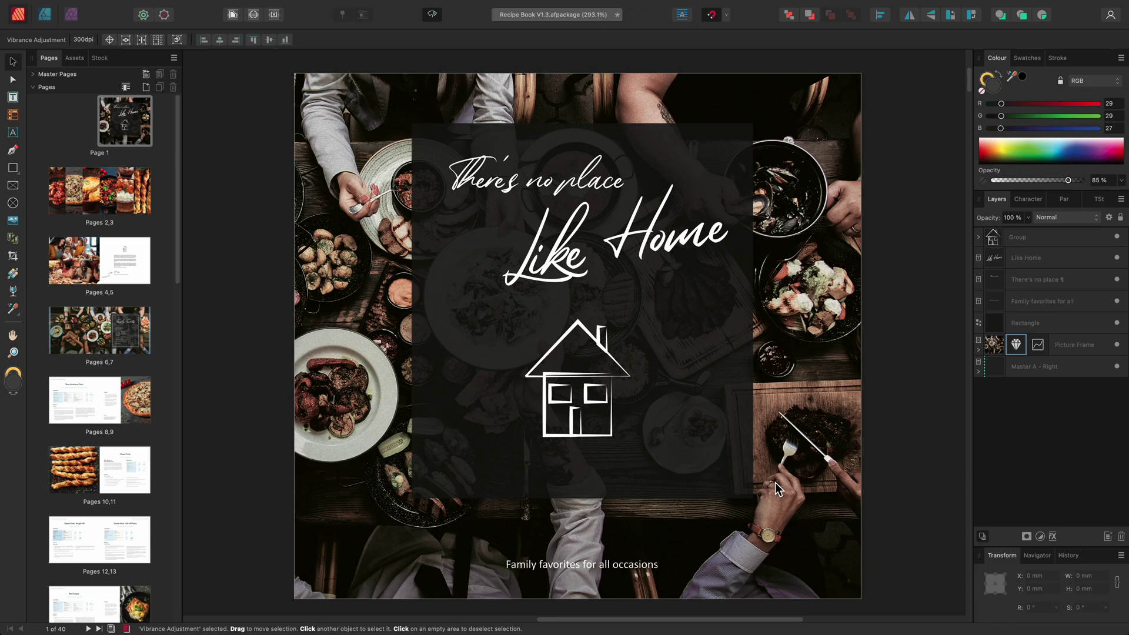
On the pages 2,3 spread, select the six food photo frames and group them.
click(100, 174)
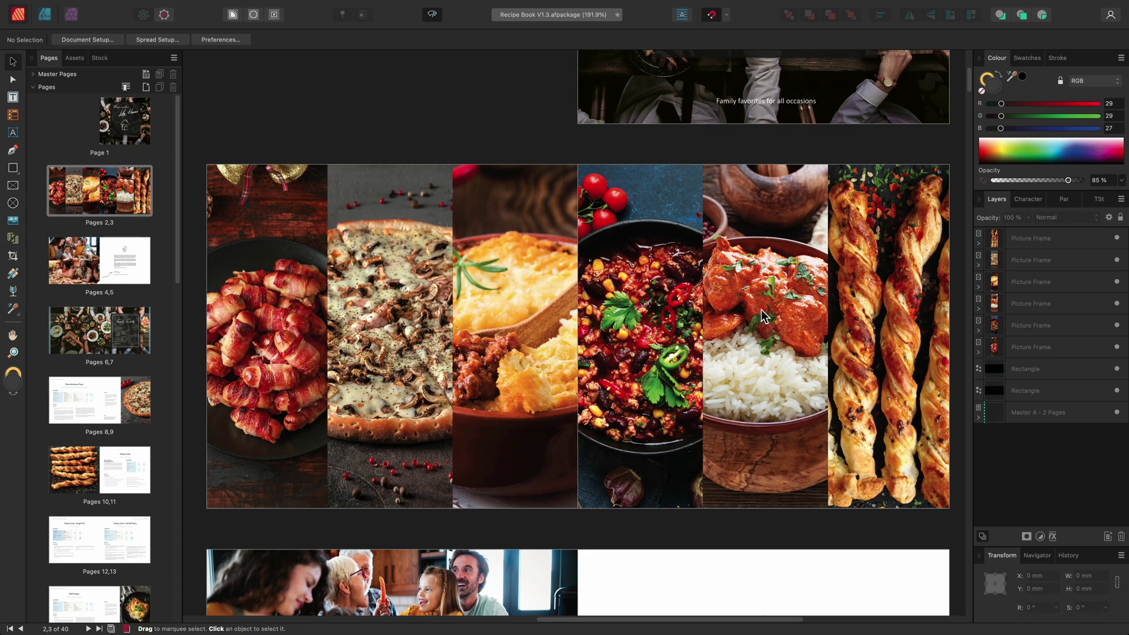
click(1067, 239)
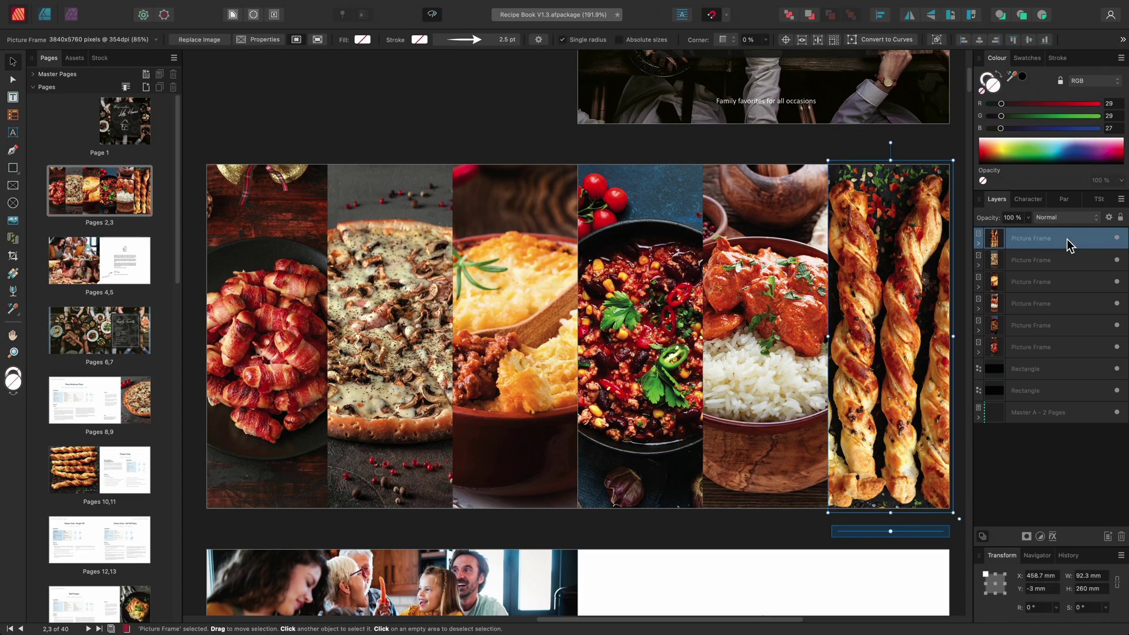
shift+click(1057, 347)
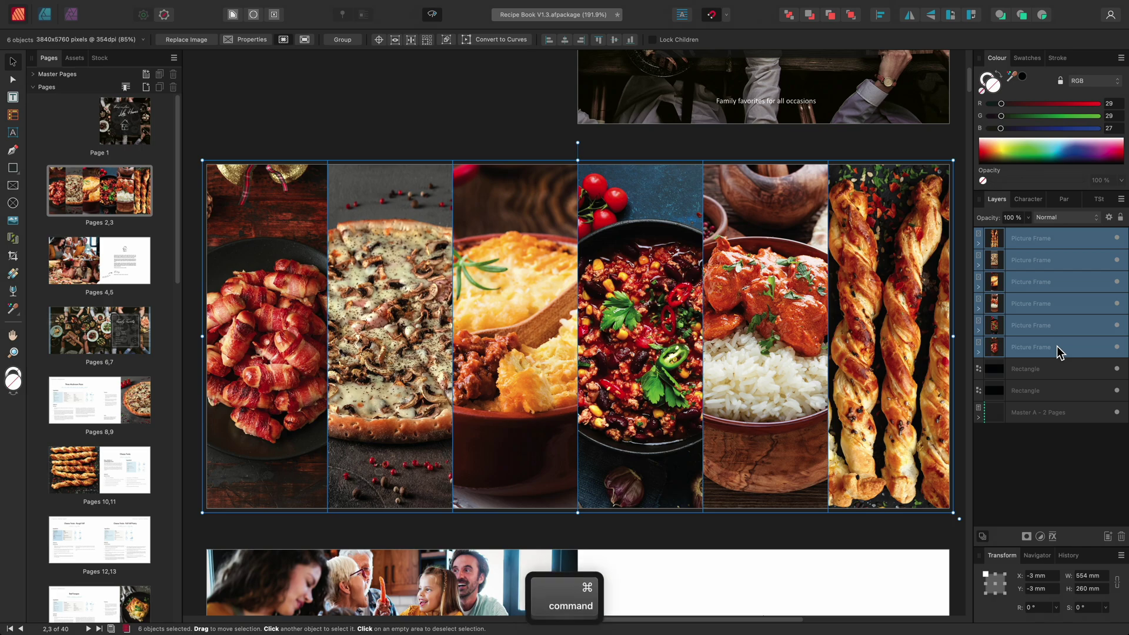
key(super+g)
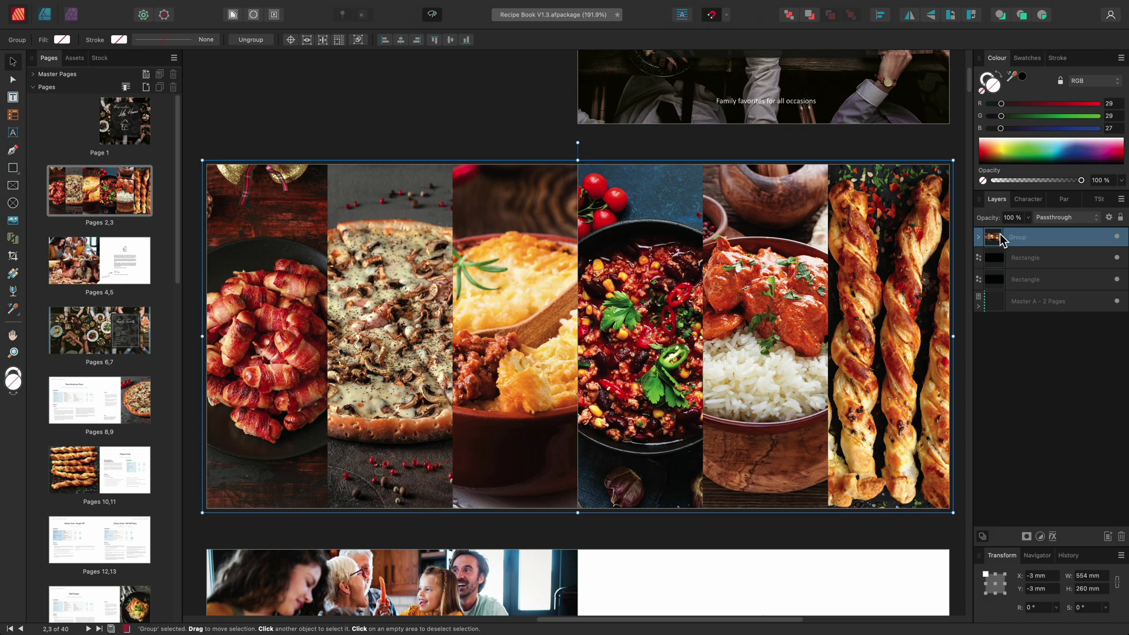
Add a Channel Mixer adjustment with Gray output to the group, then expand the group layer.
mouse_move(395, 5)
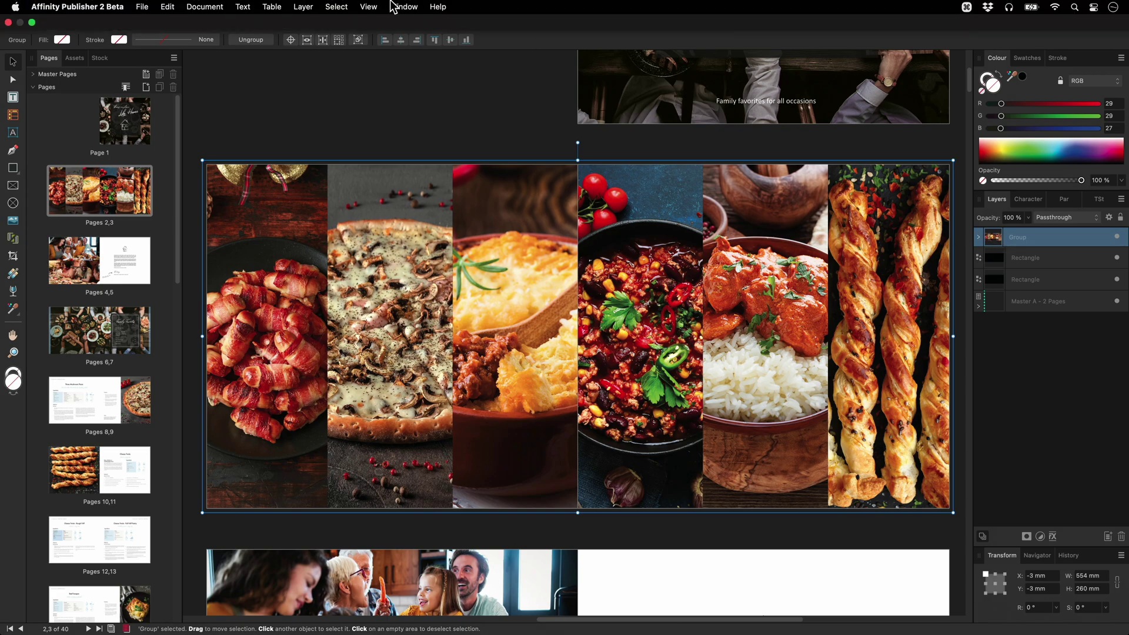
click(304, 7)
mouse_move(371, 154)
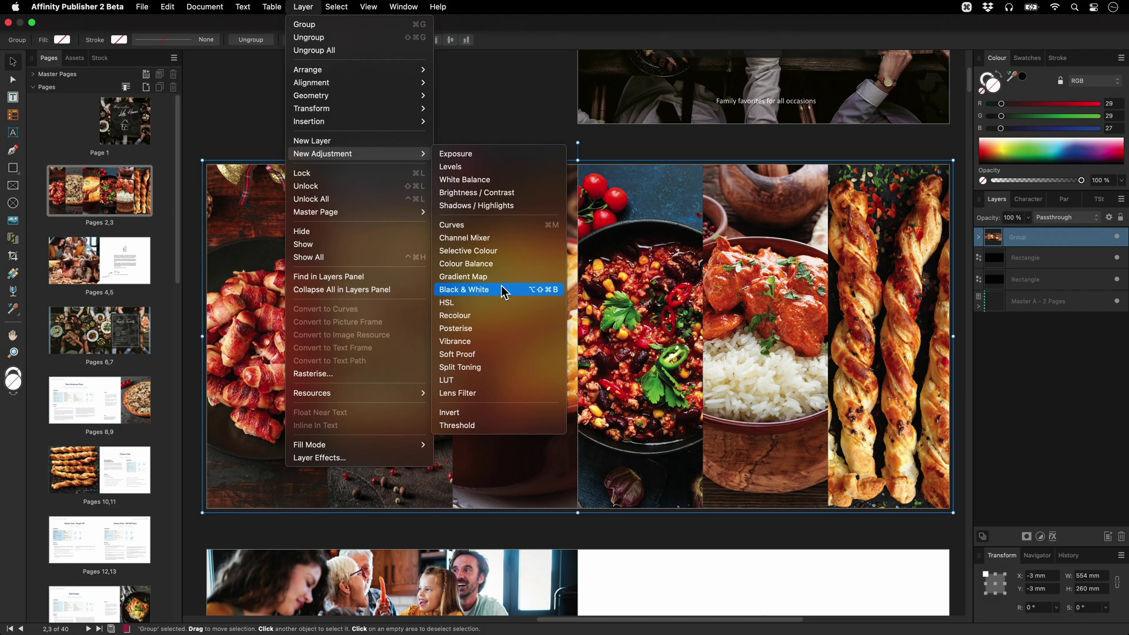
click(498, 237)
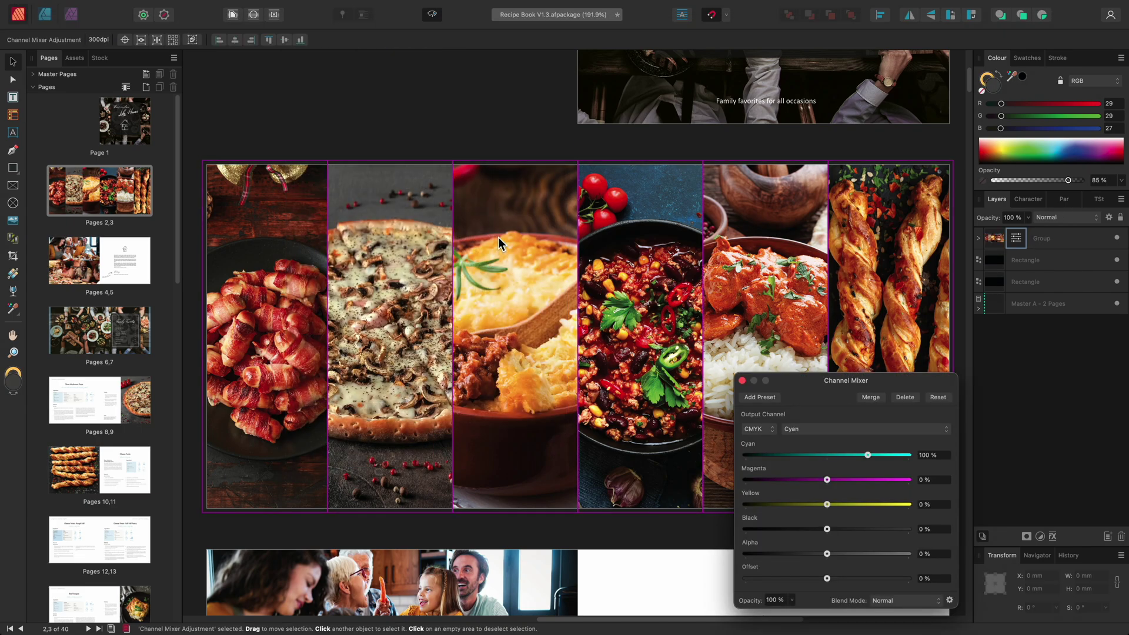
click(753, 429)
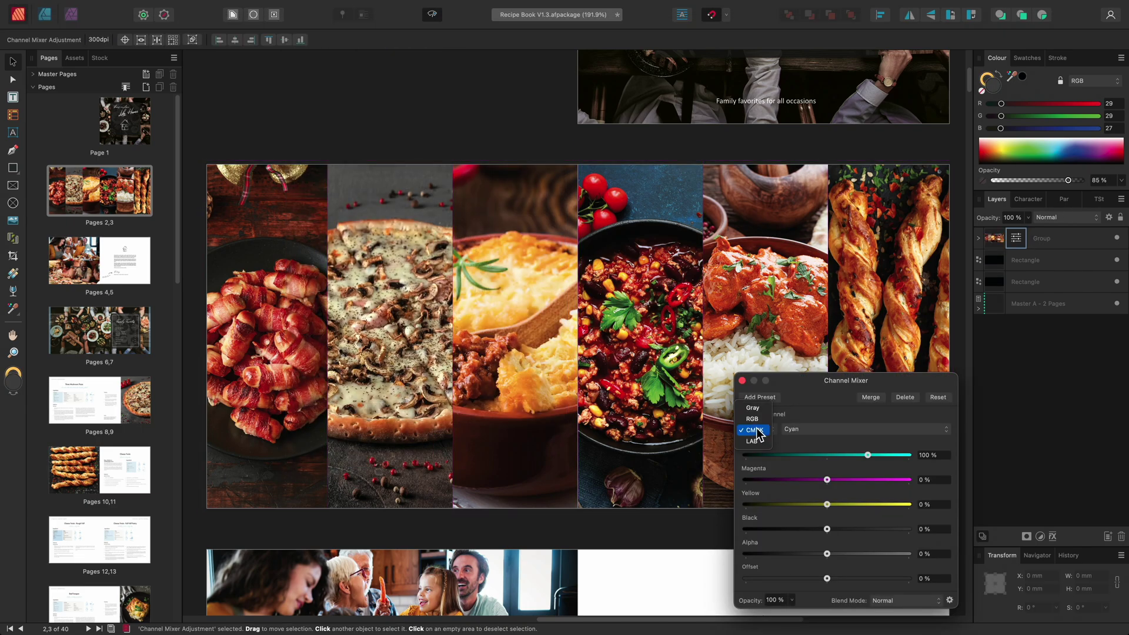
click(754, 408)
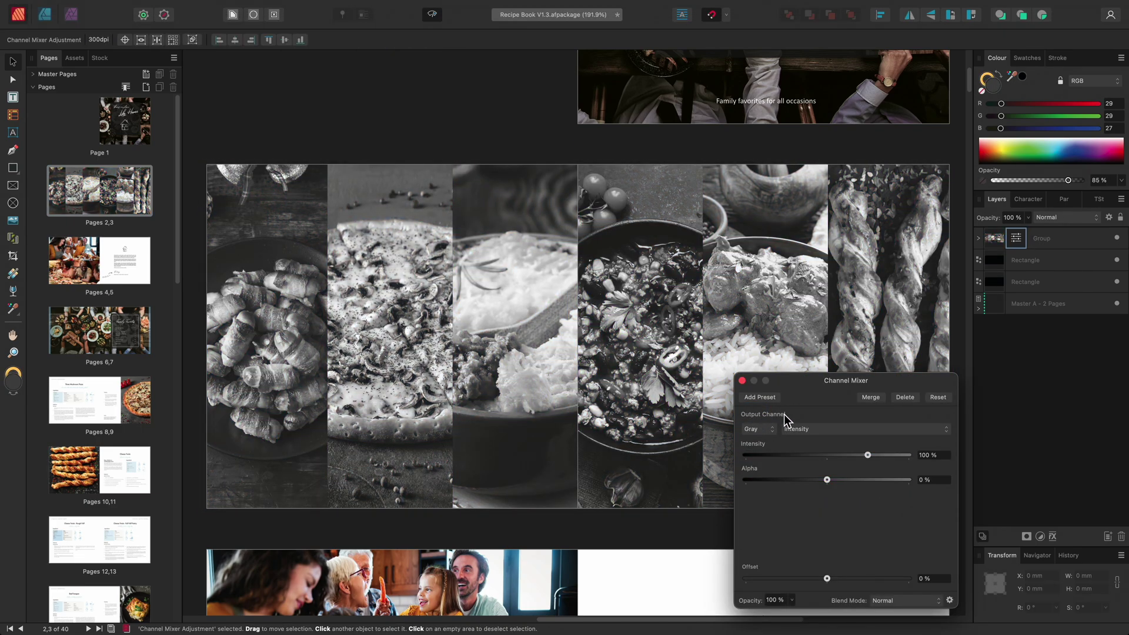
click(742, 381)
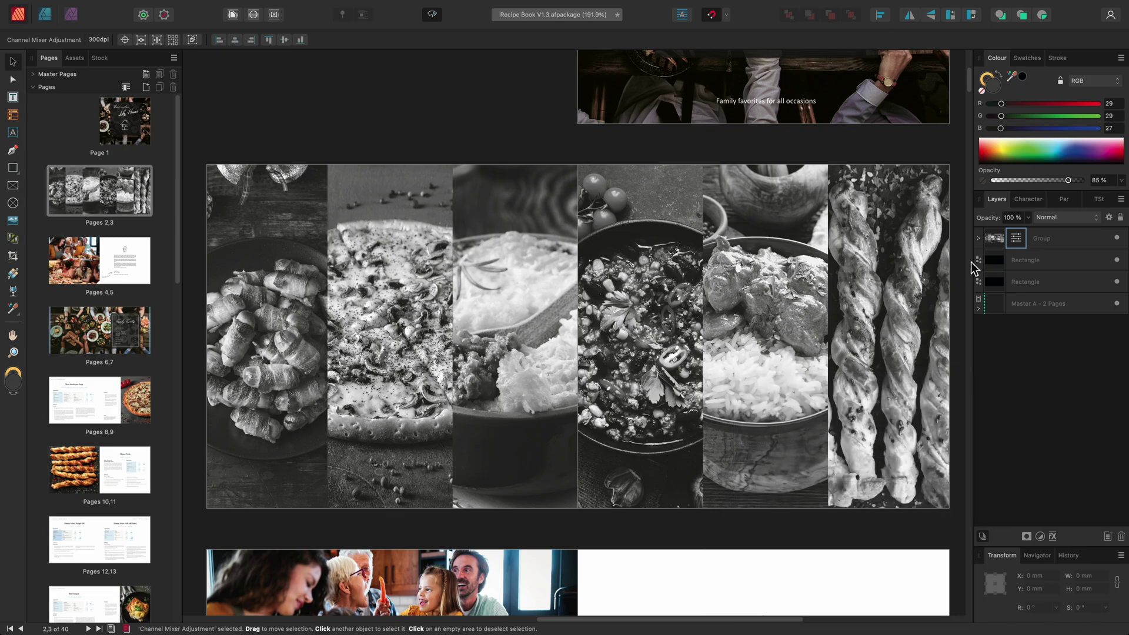
click(978, 238)
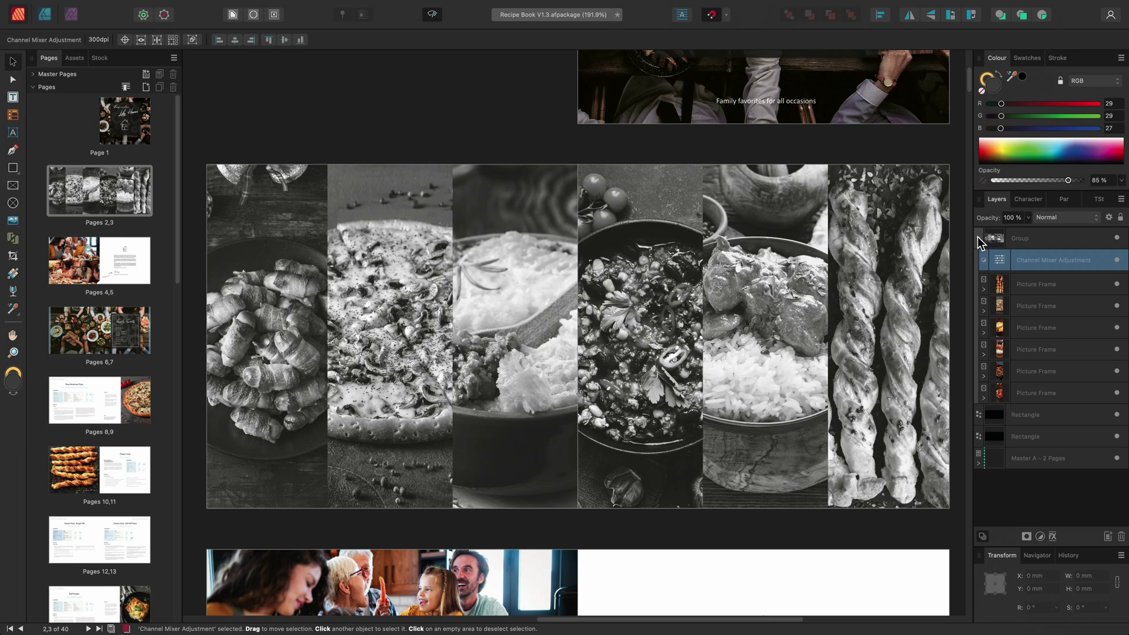
Move the pizza, chilli and breadsticks frames above the greyscale Group, then go to spread 4,5.
click(420, 303)
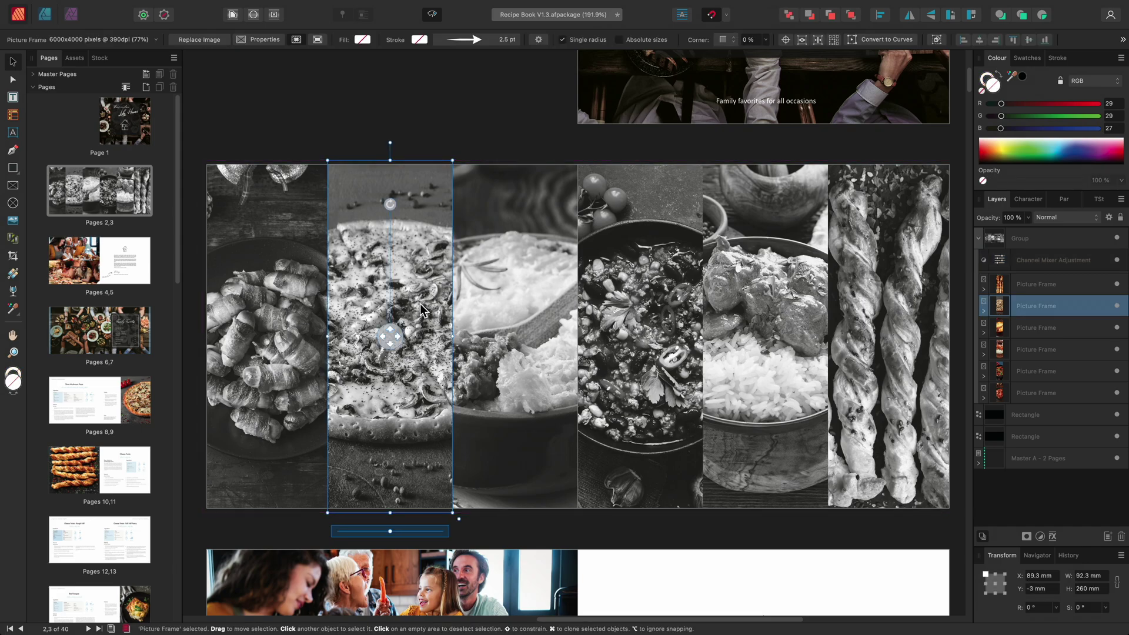
shift+click(636, 305)
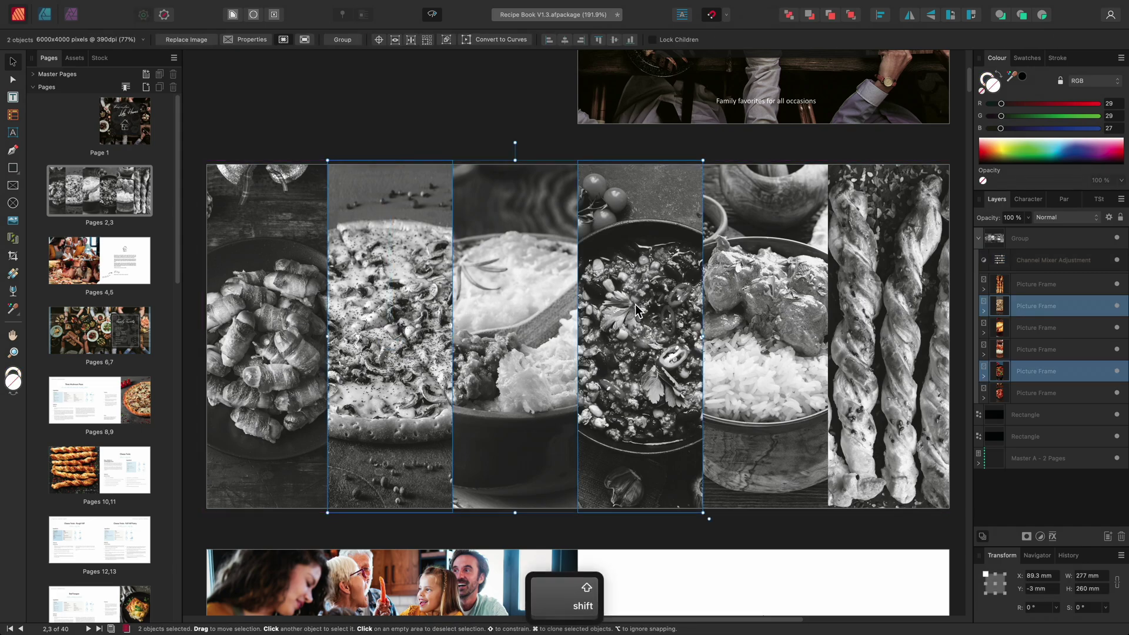
shift+click(882, 310)
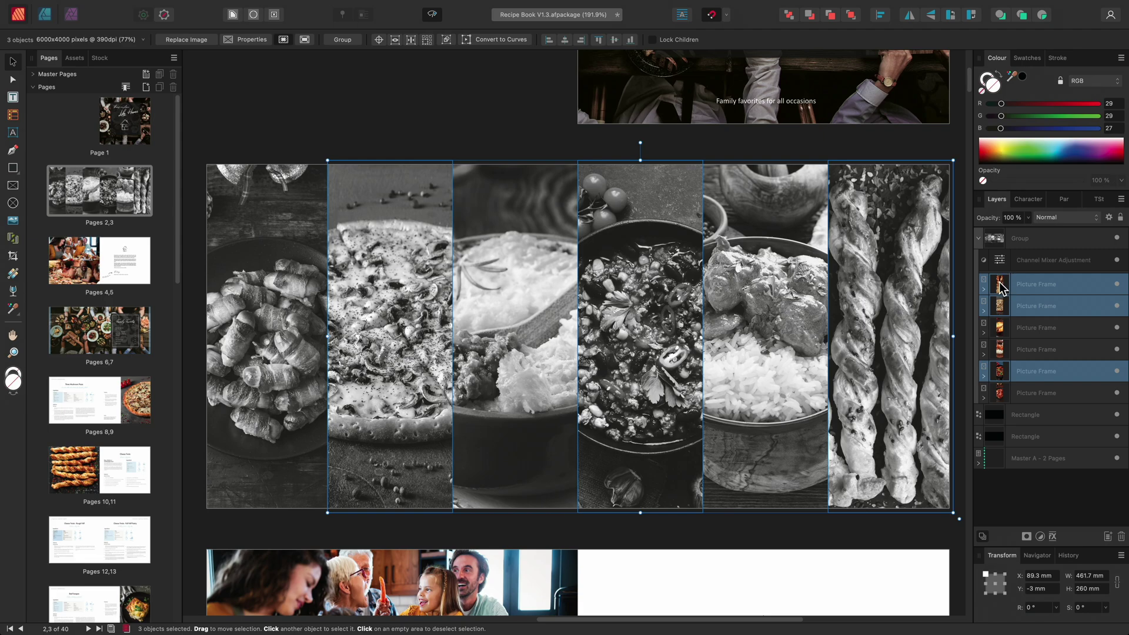
drag(1000, 287, 992, 236)
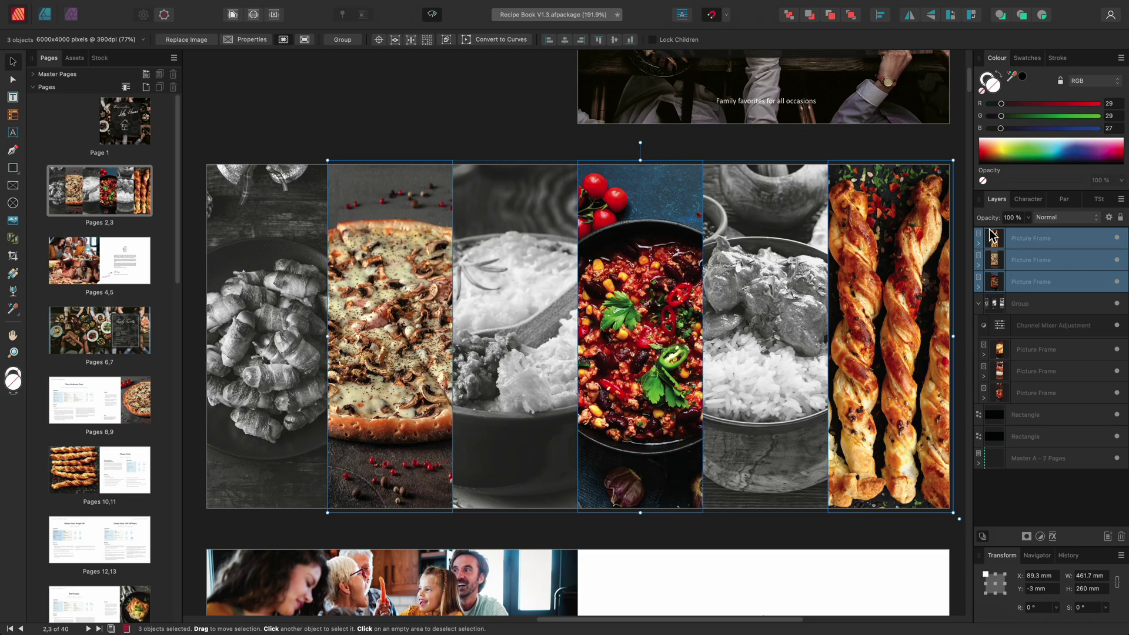
click(101, 239)
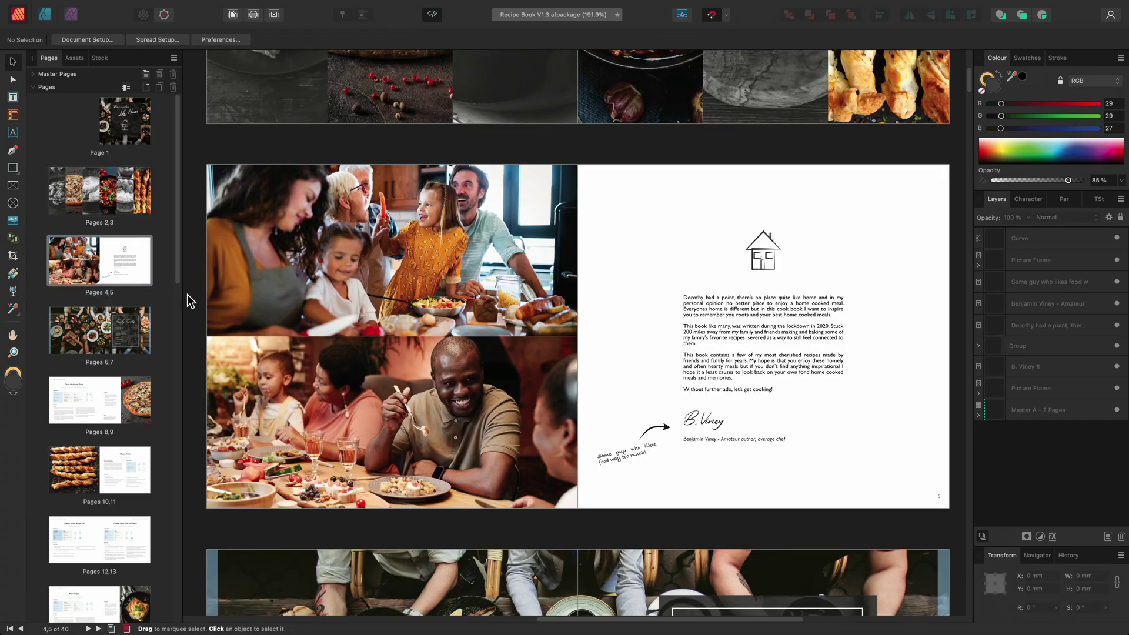
Give the lower family dinner photo a Recolour adjustment with hue 35.1° and 25% saturation.
click(398, 379)
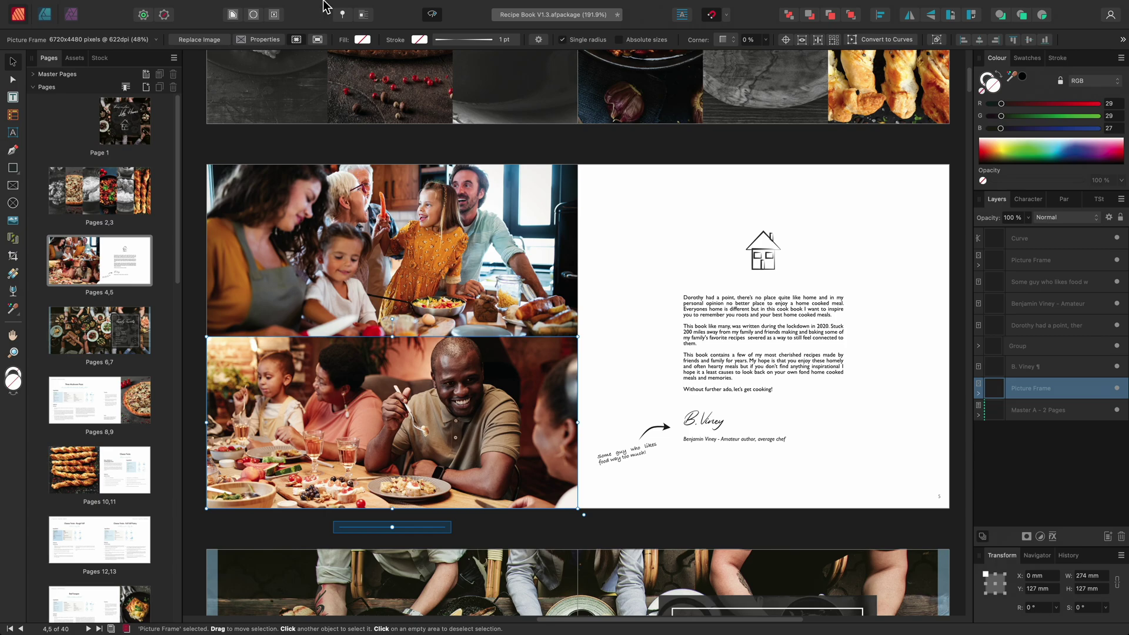
click(302, 7)
mouse_move(351, 157)
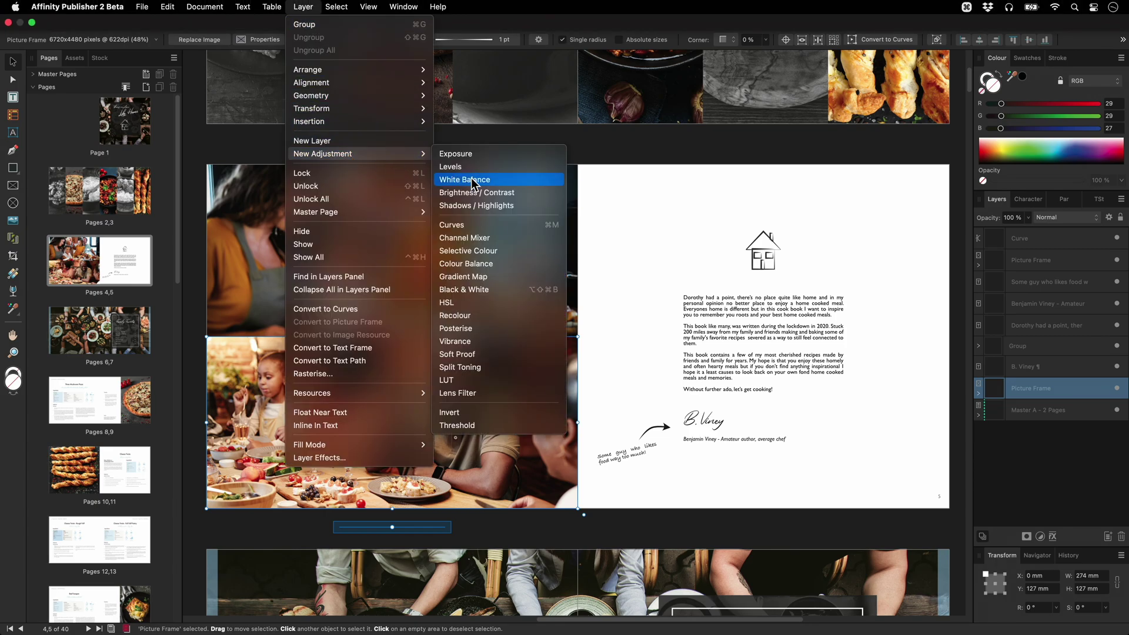
click(485, 314)
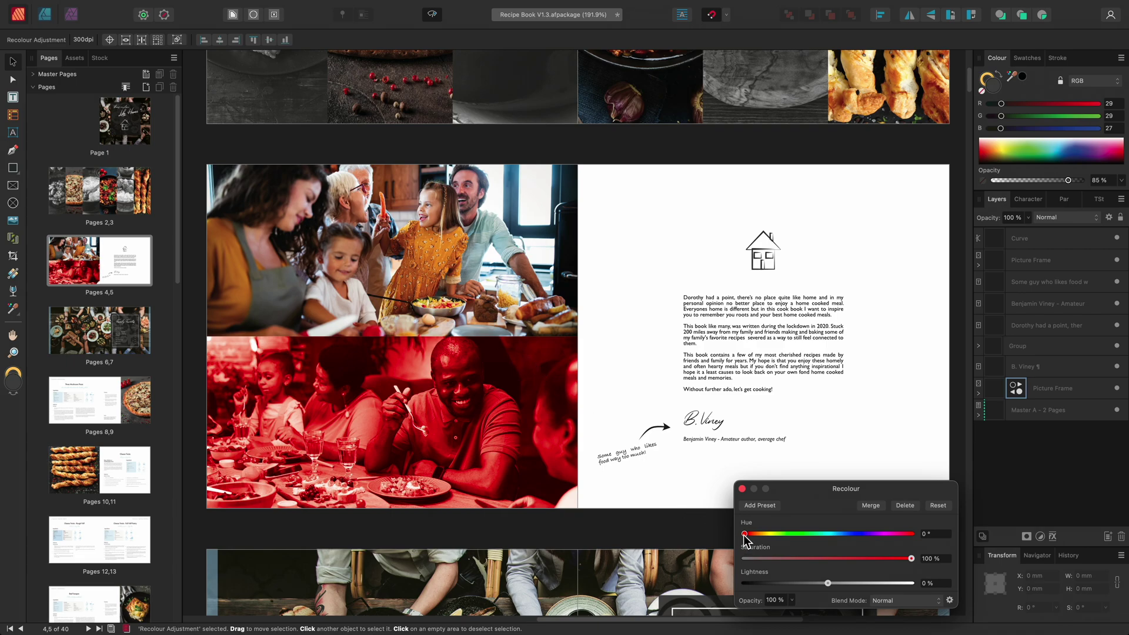
drag(744, 533, 763, 542)
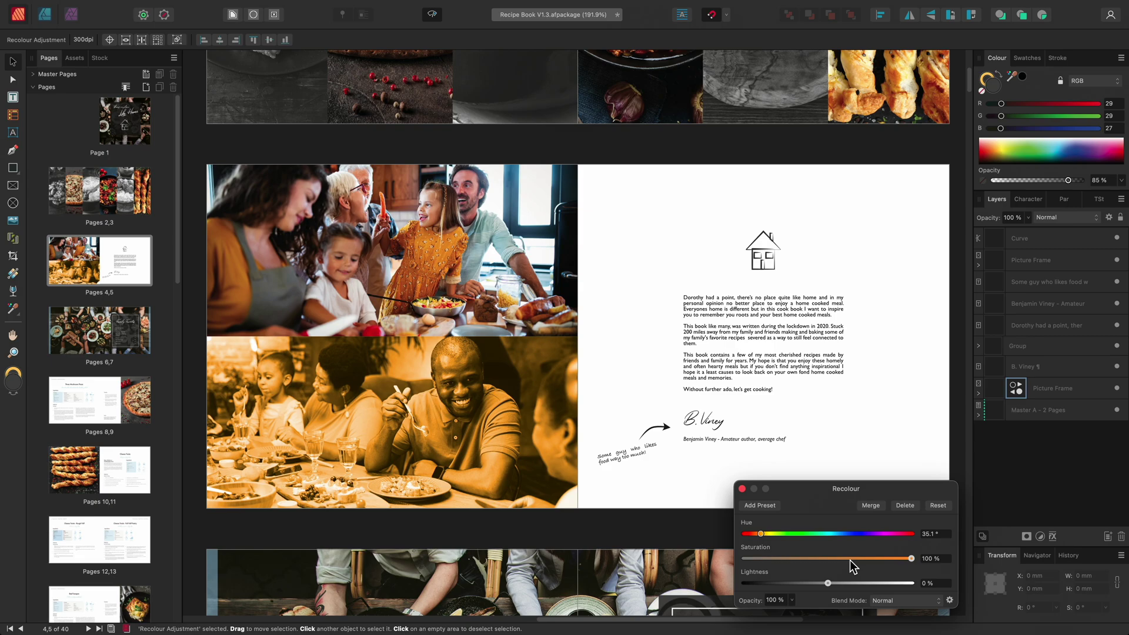
drag(852, 559, 787, 559)
click(742, 489)
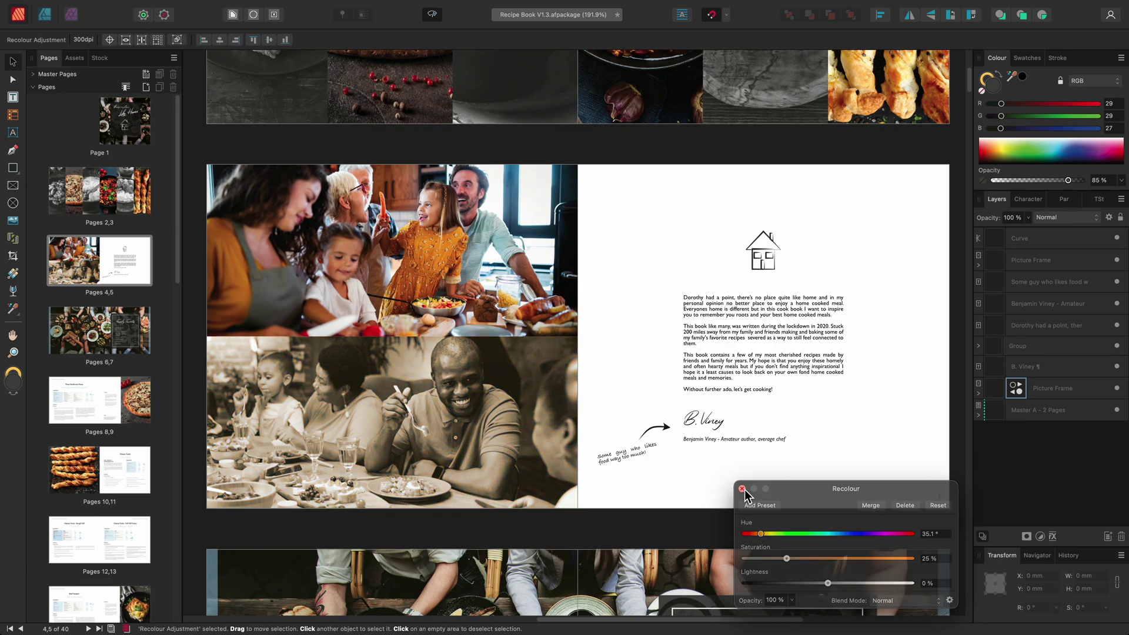
click(979, 393)
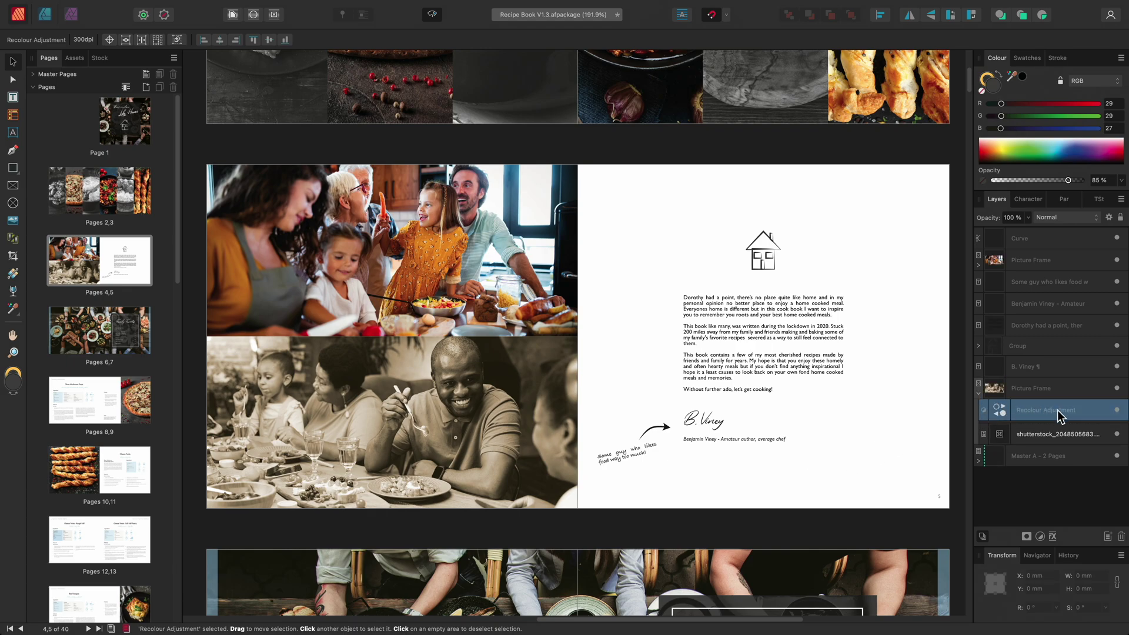
Duplicate the Recolour adjustment with Cmd+J and move the copy into the top photo frame.
key(super)
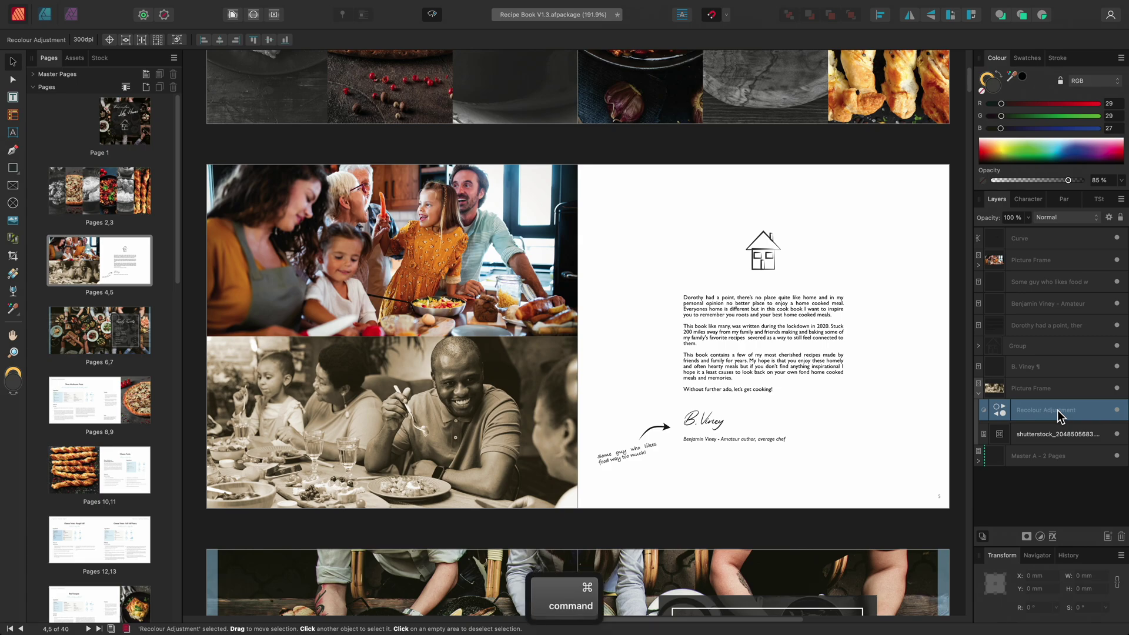
key(super+j)
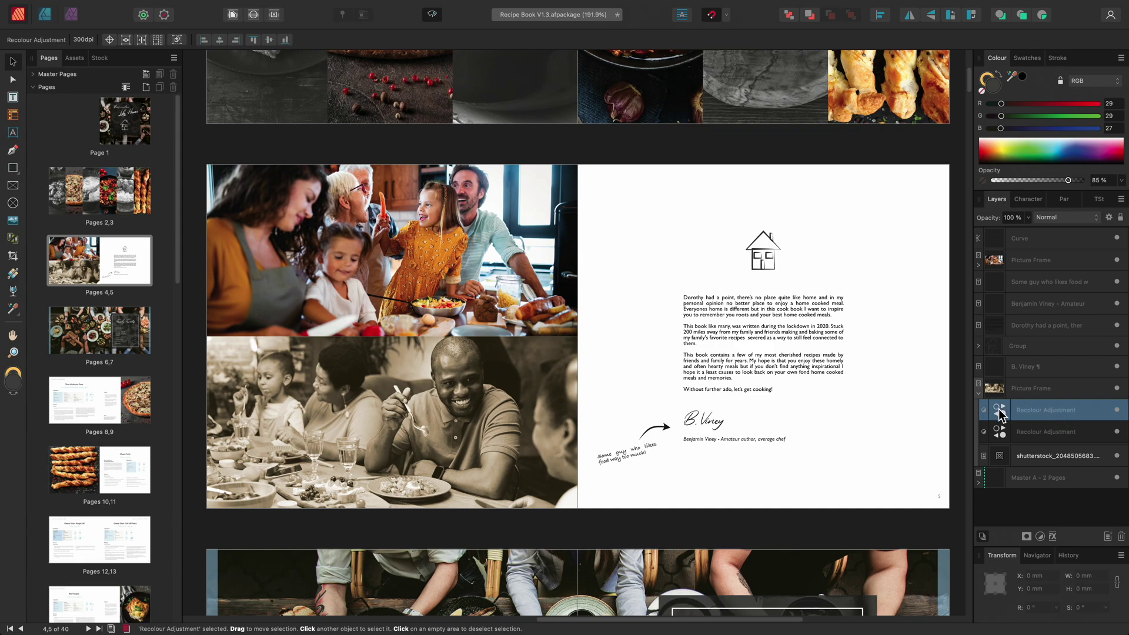
drag(1000, 413, 1001, 411)
drag(1001, 409, 1025, 263)
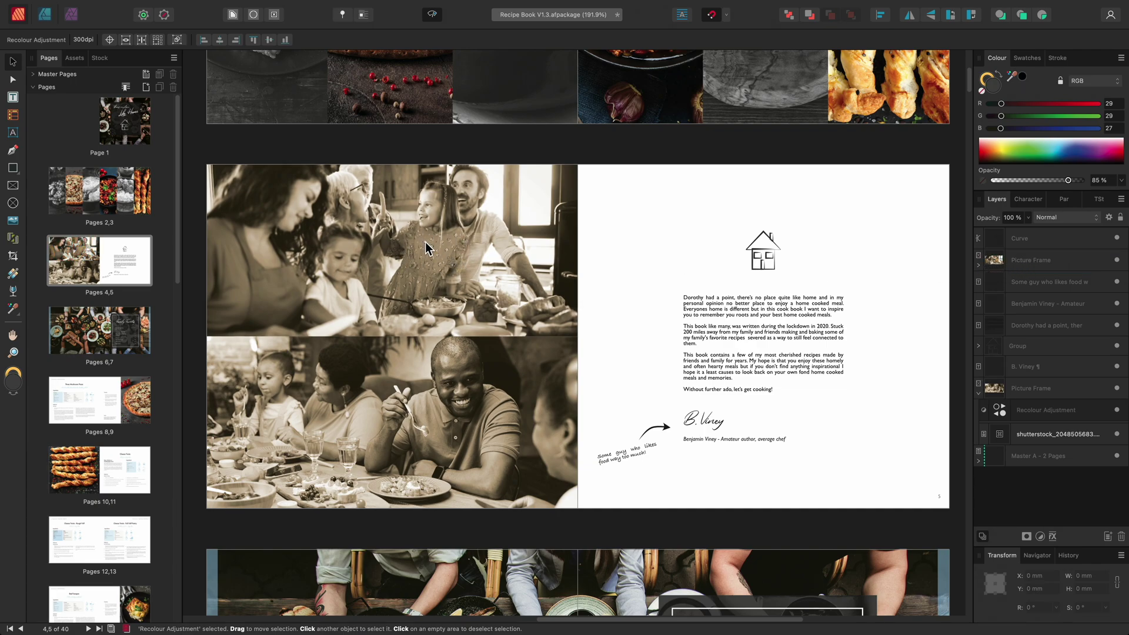
Change the top photo's Recolour hue to 206.7° for a cool blue tint.
click(979, 264)
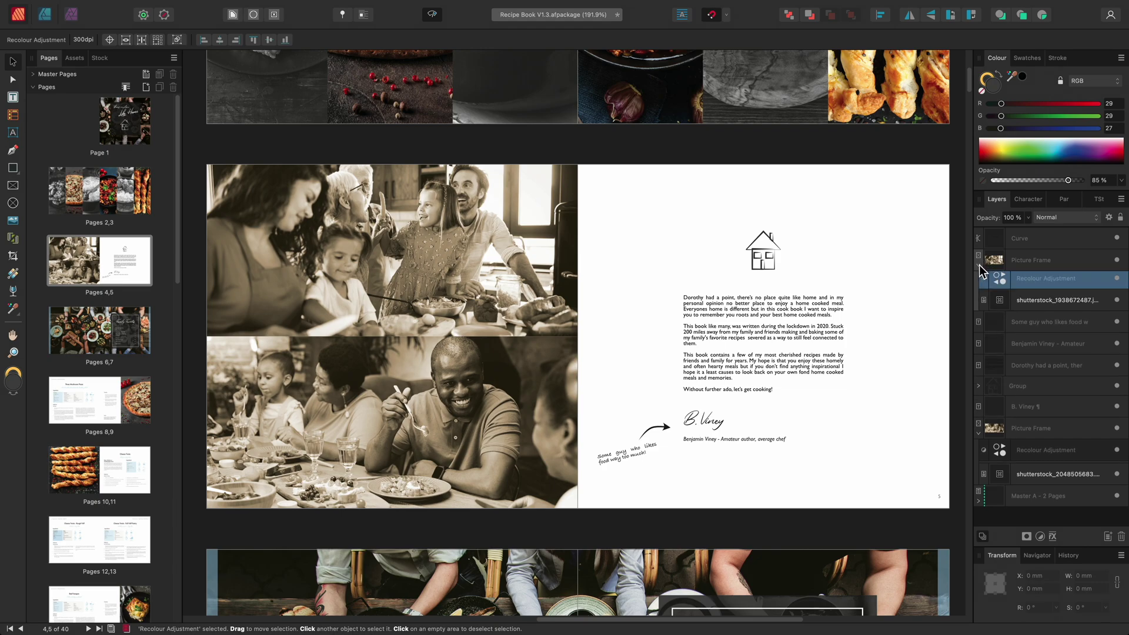
double_click(1002, 285)
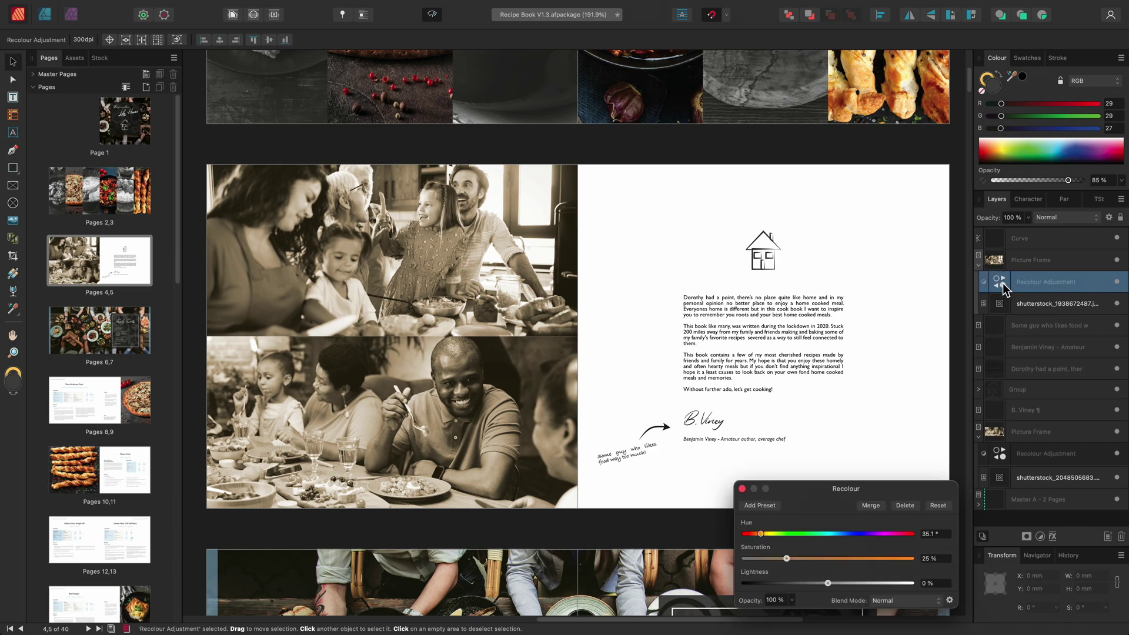
click(814, 533)
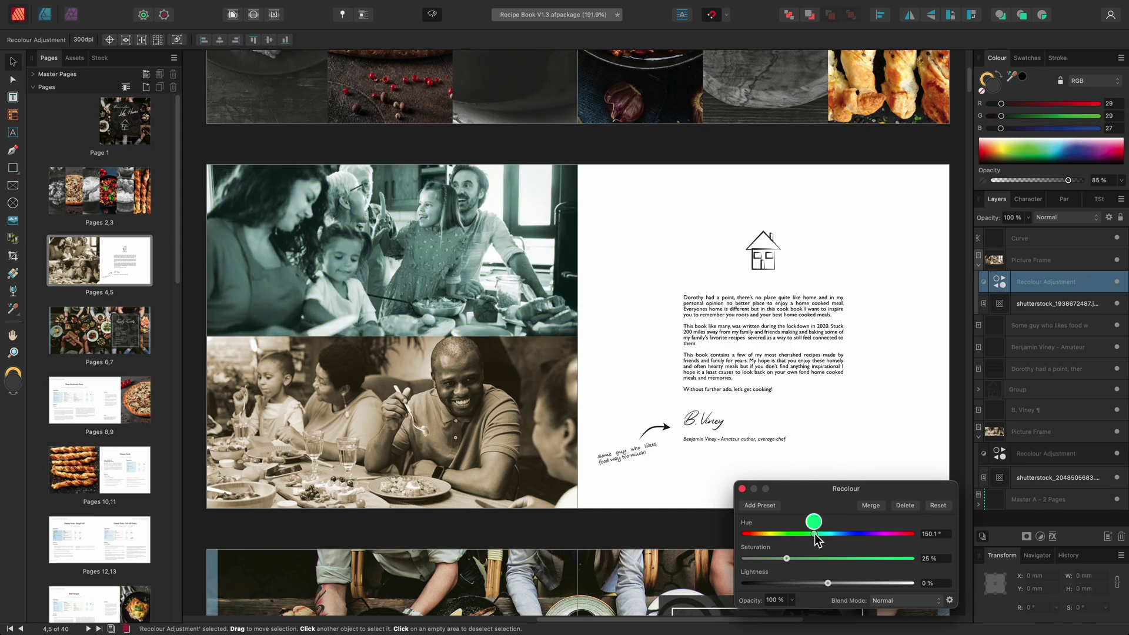
drag(815, 534, 840, 534)
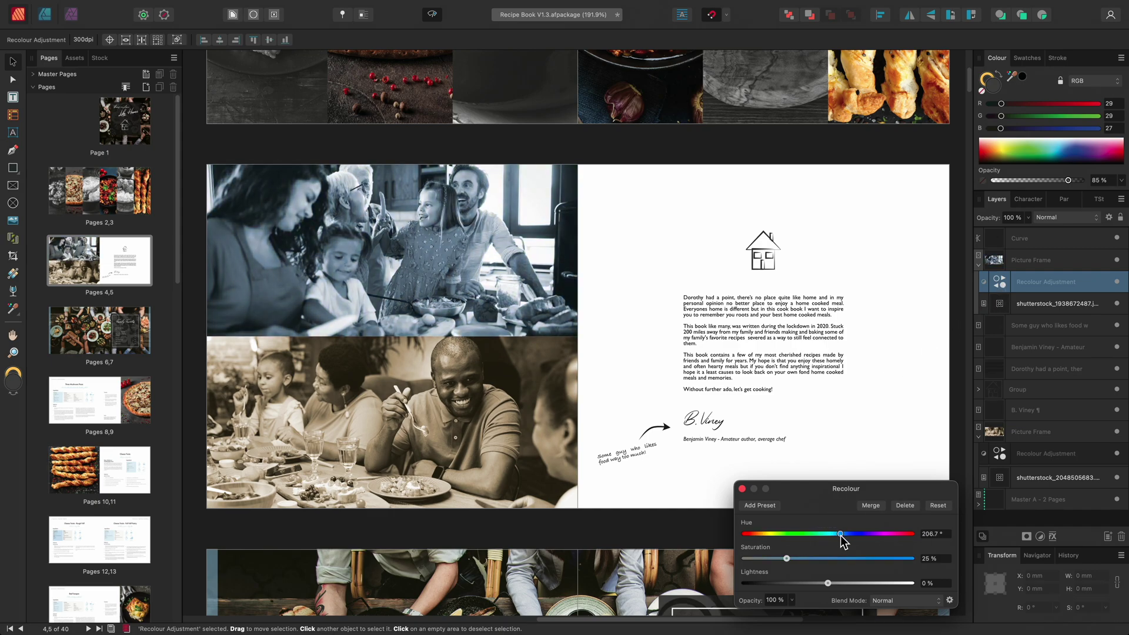
click(742, 489)
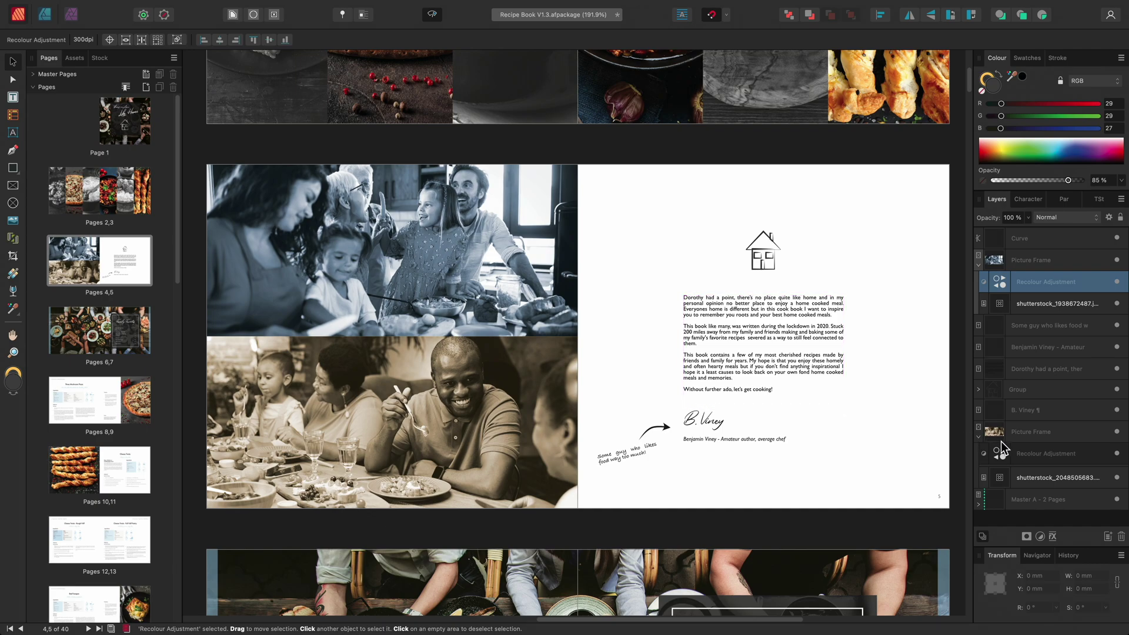
Set both Recolour adjustments to Soft Light blend mode at 75% opacity.
key(super)
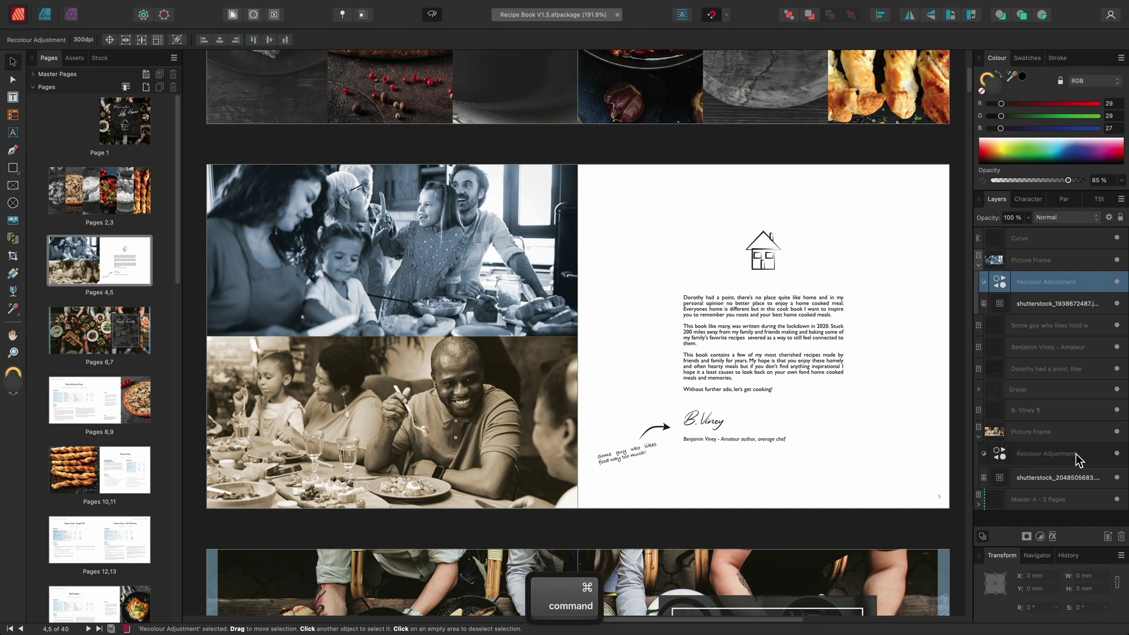
super+click(1077, 453)
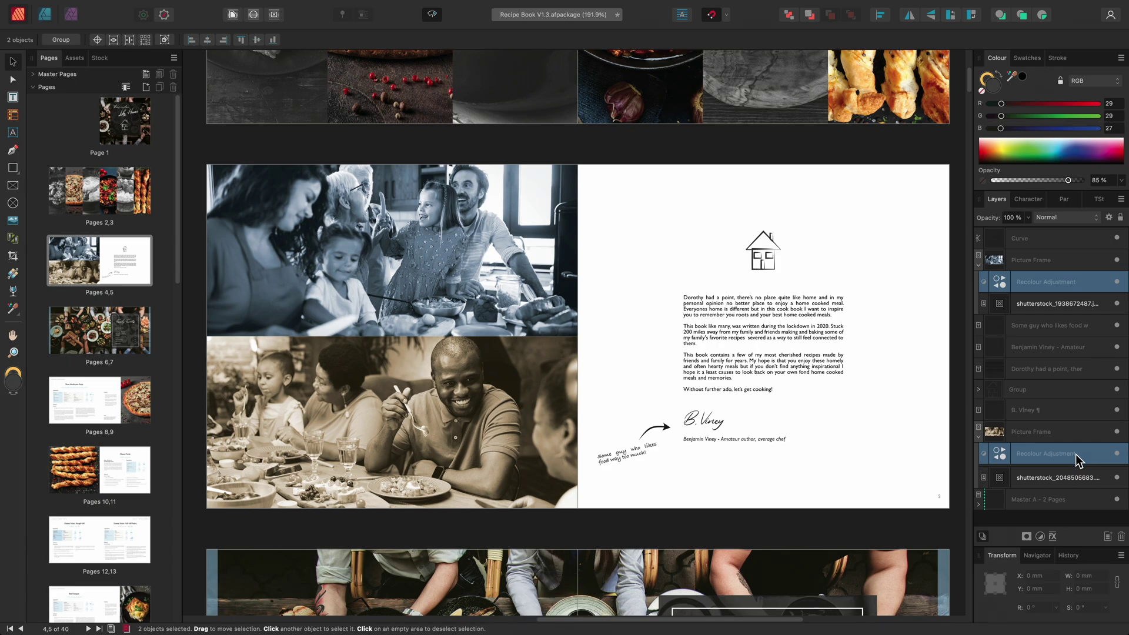
click(1067, 217)
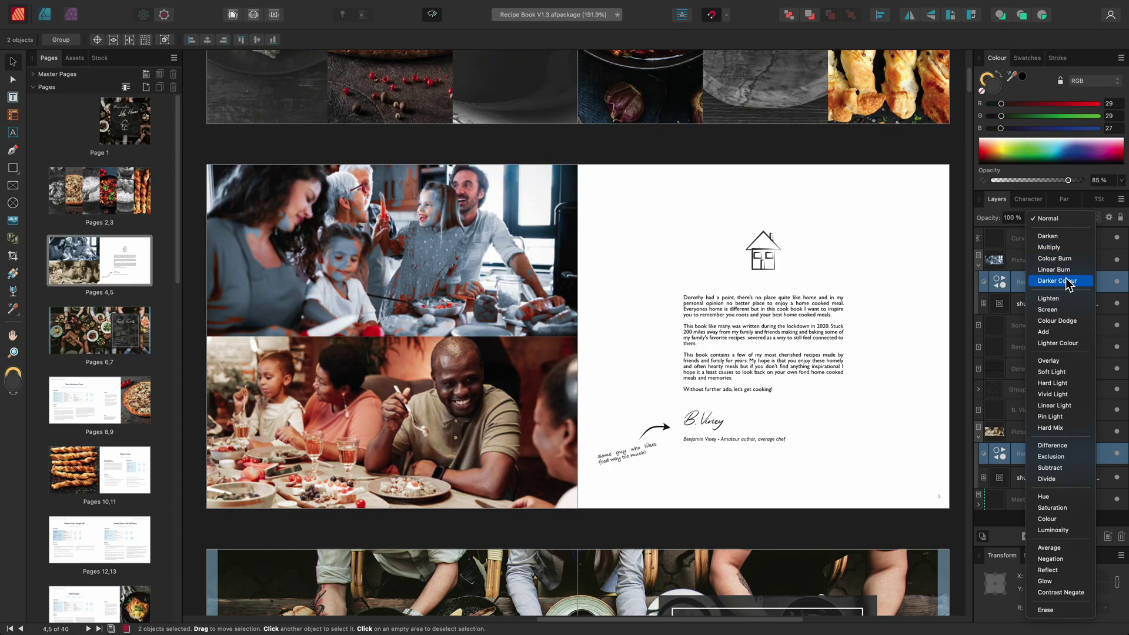
click(1064, 371)
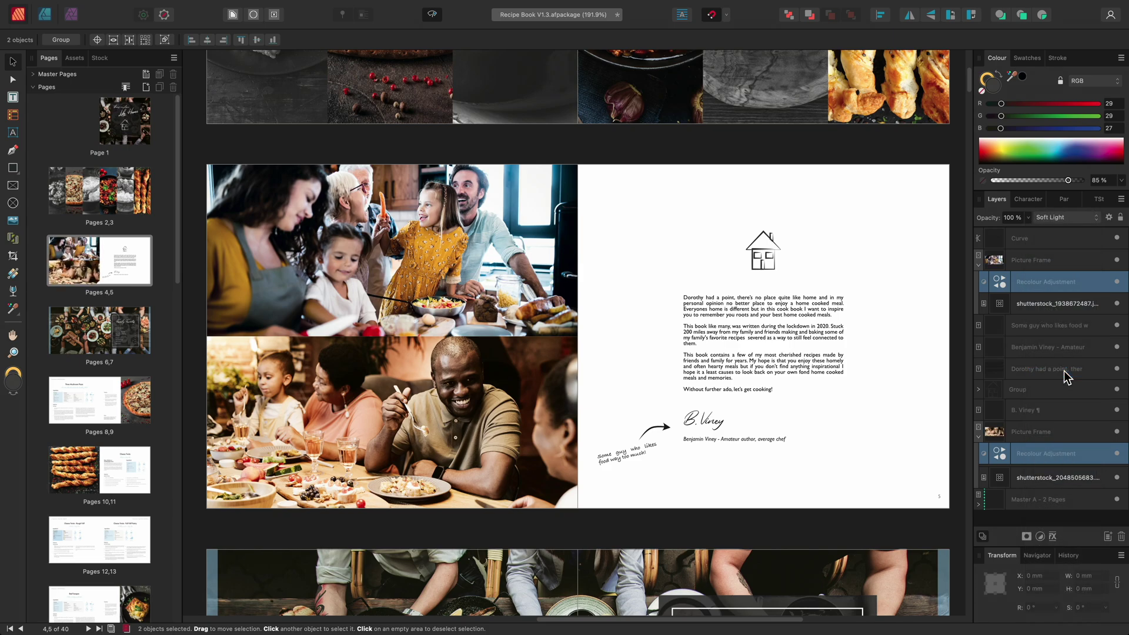
click(1028, 217)
drag(1028, 227, 1003, 238)
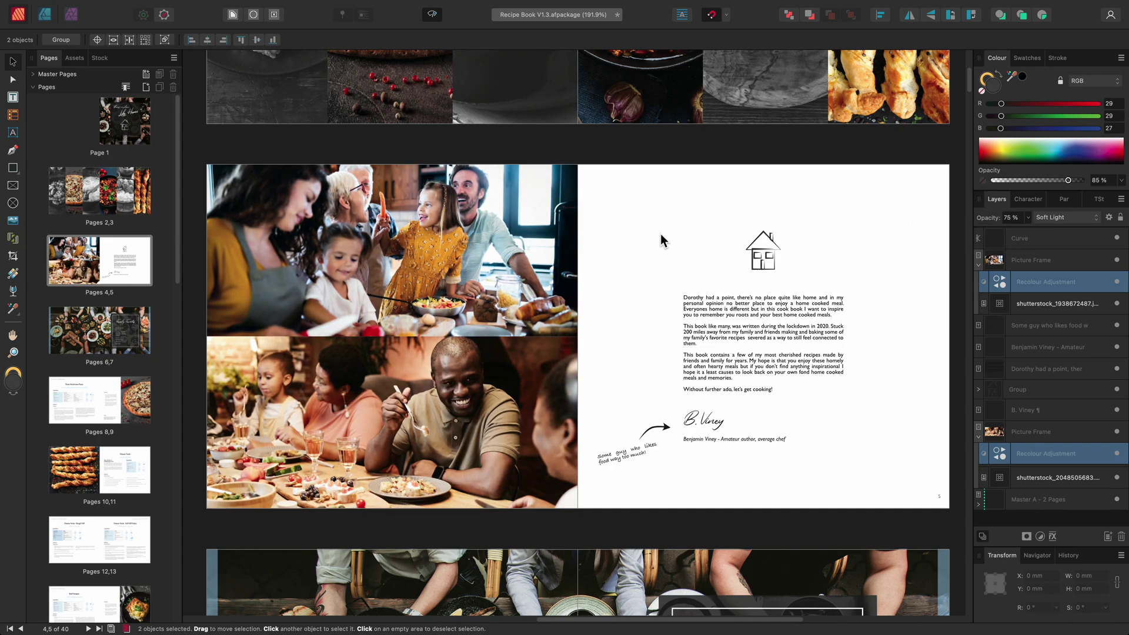
Go to the pages 6,7 spread, expand its food photo frame and select it.
click(101, 309)
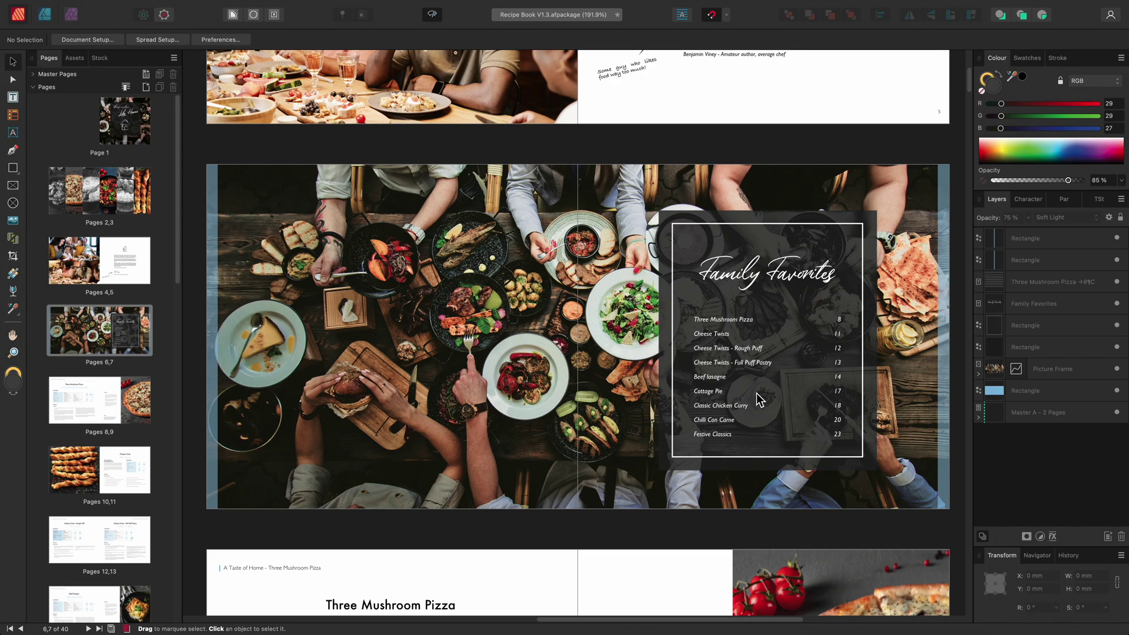
click(979, 372)
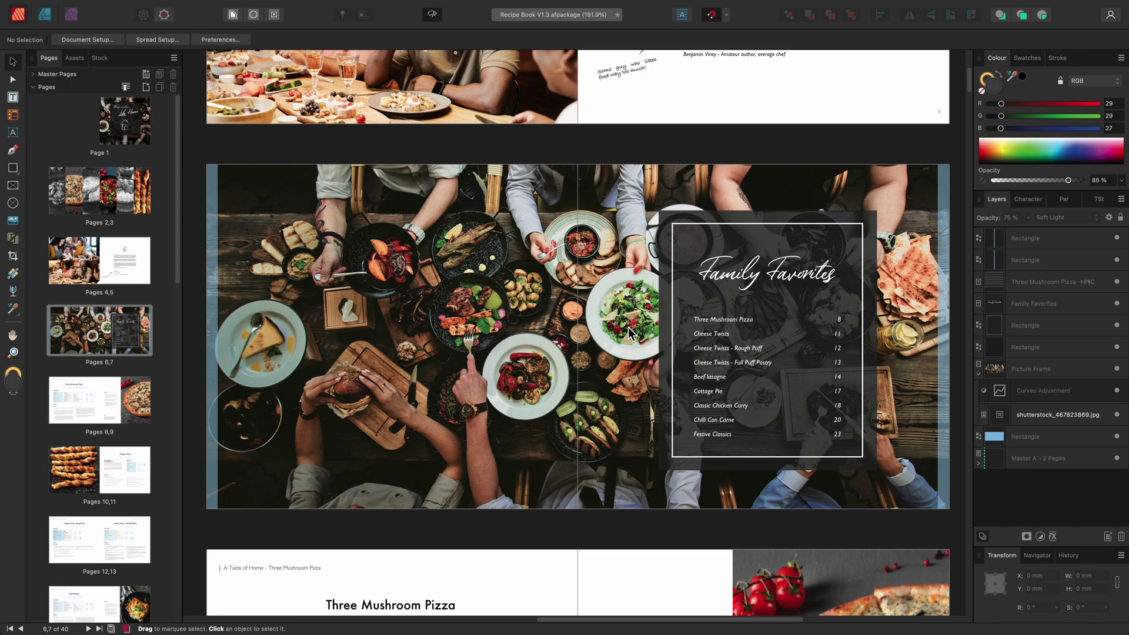
click(1063, 370)
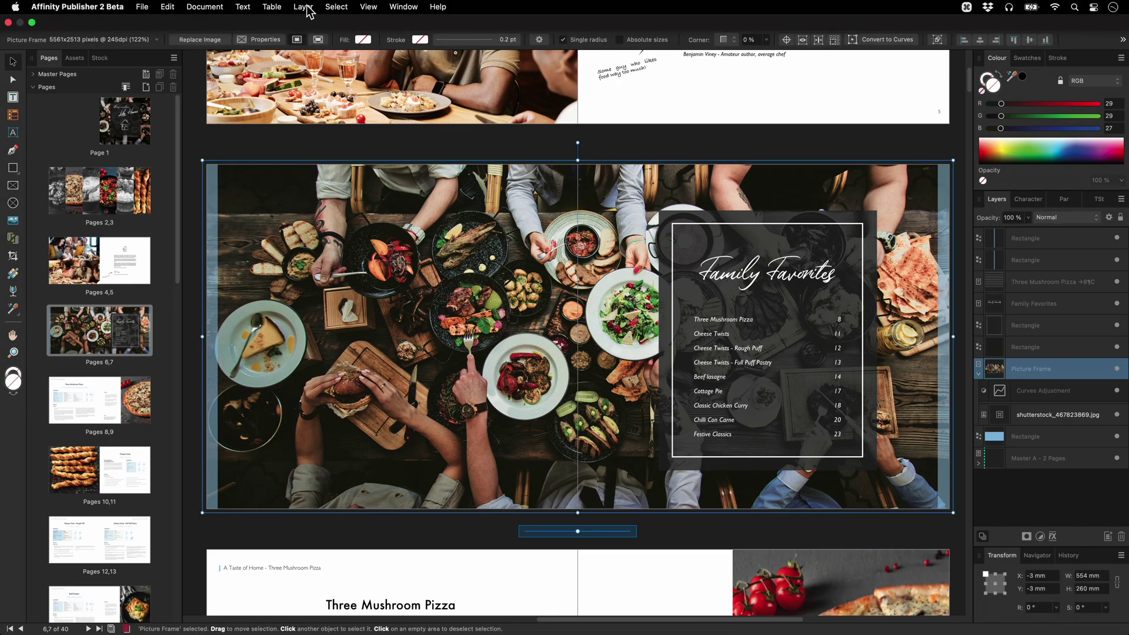
Add a Black & White adjustment to the food photo, with Red at 40% and Yellow at 29%.
click(303, 6)
mouse_move(346, 154)
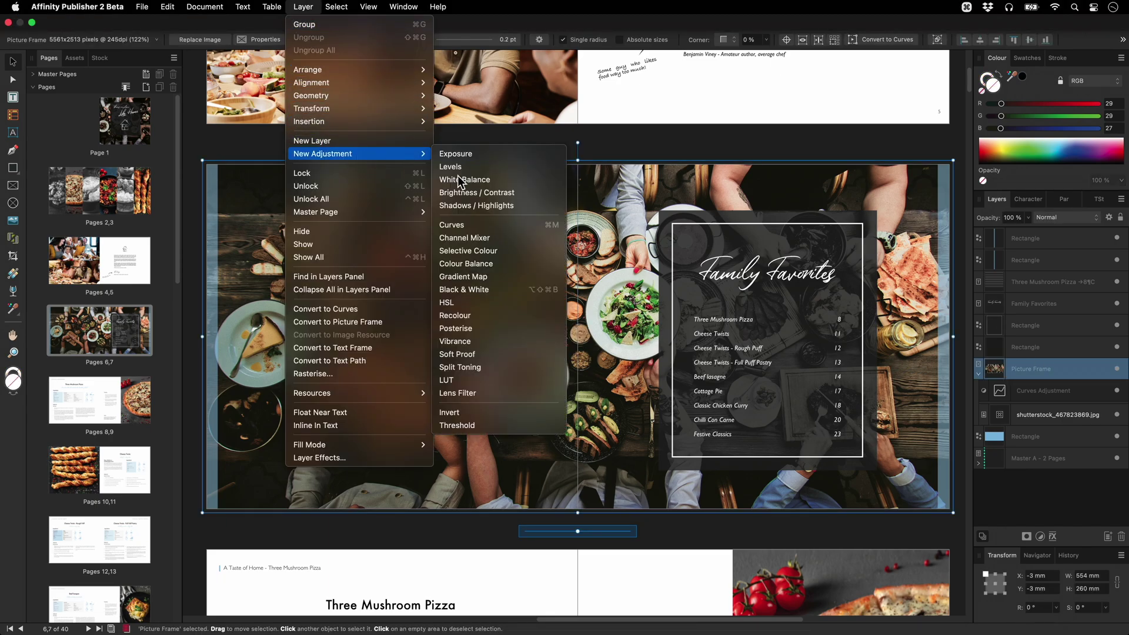
click(495, 292)
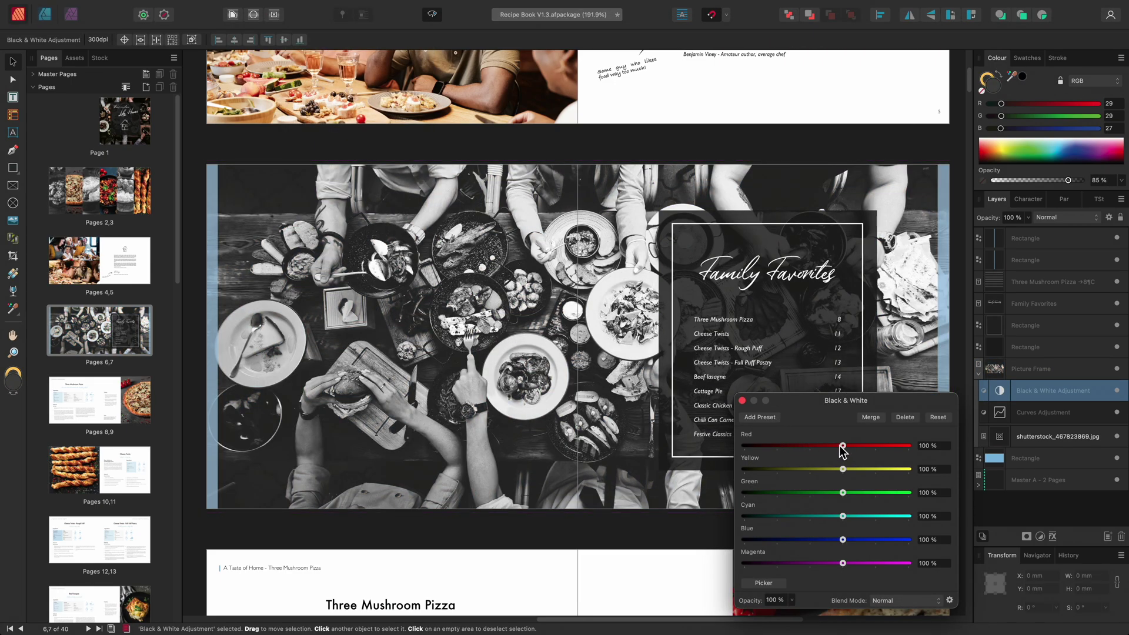
drag(842, 446, 820, 470)
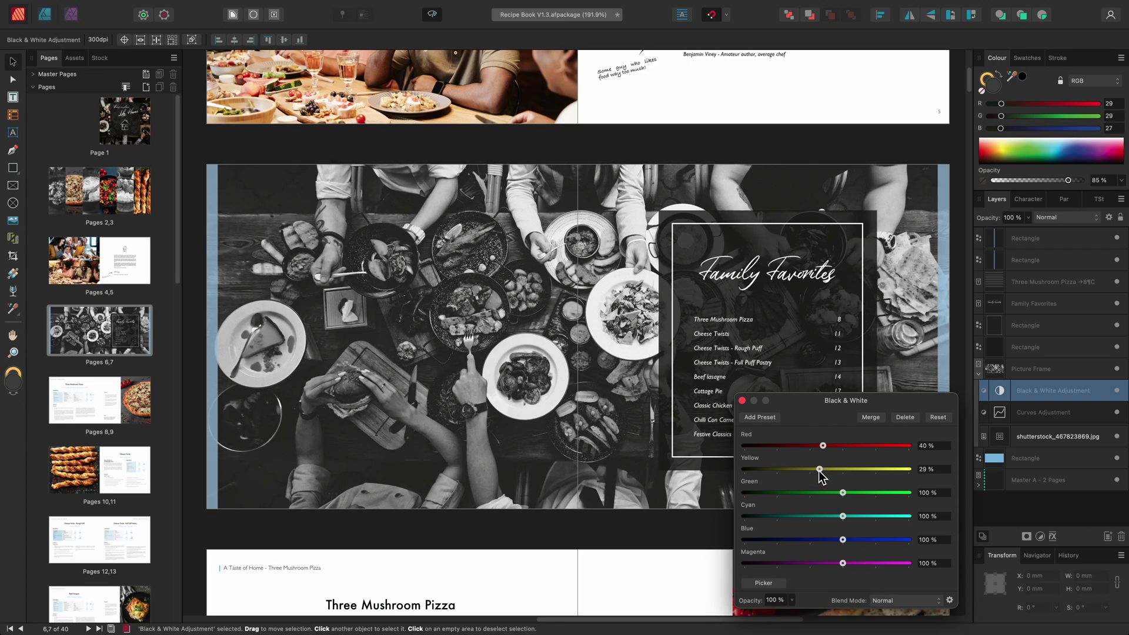
click(743, 401)
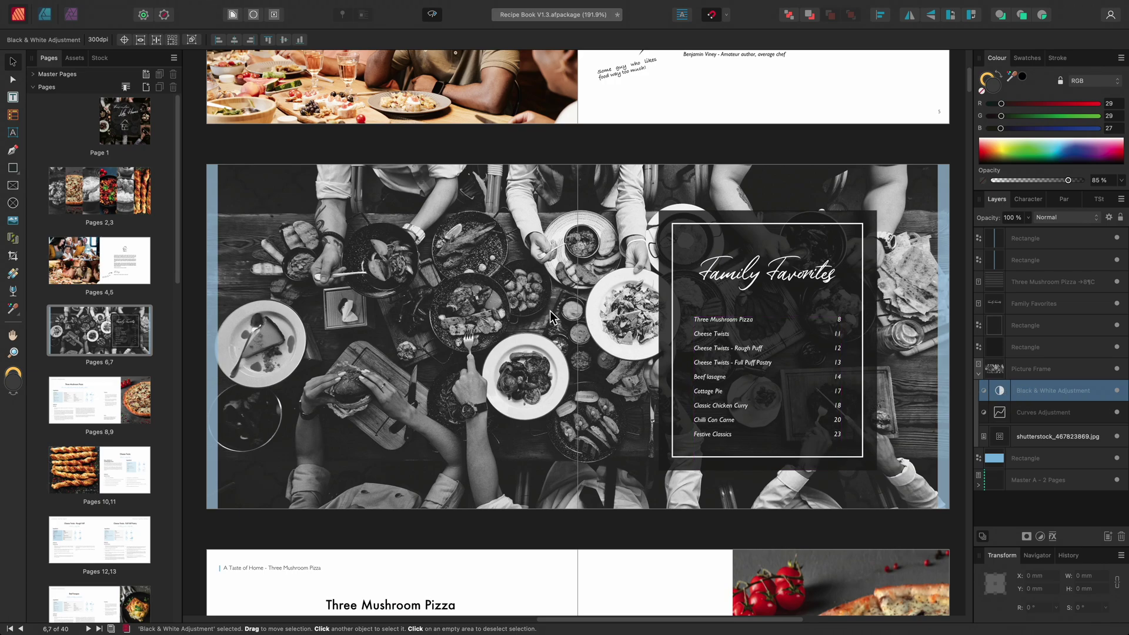
Draw a horizontal linear gradient across the Black & White adjustment and lower its grey start stop.
key(g)
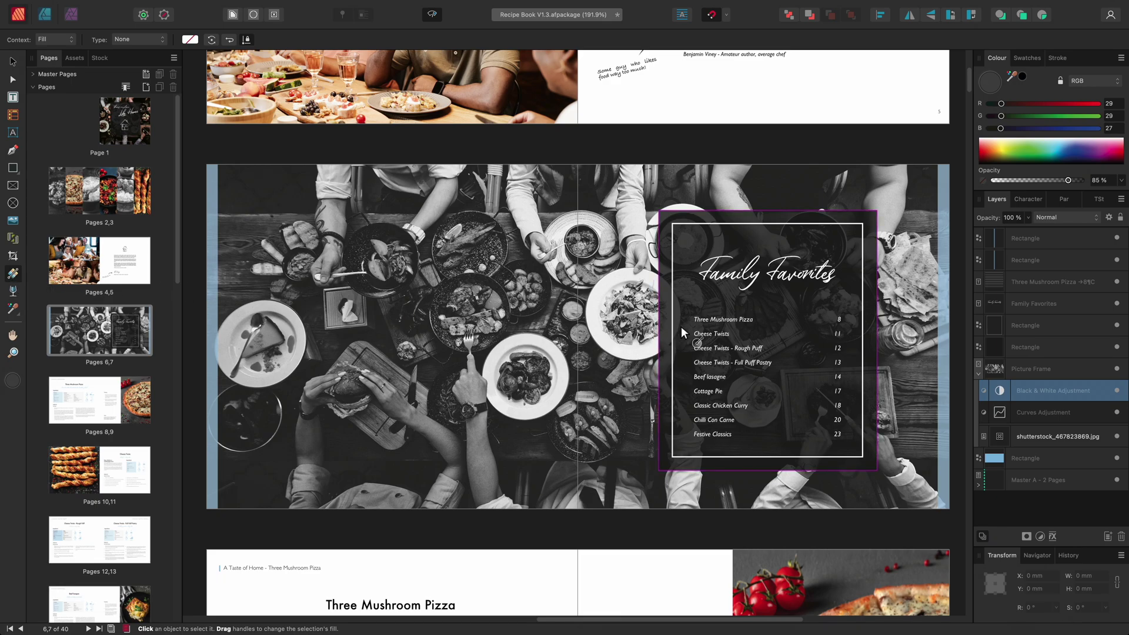
drag(681, 326, 509, 326)
key(shift)
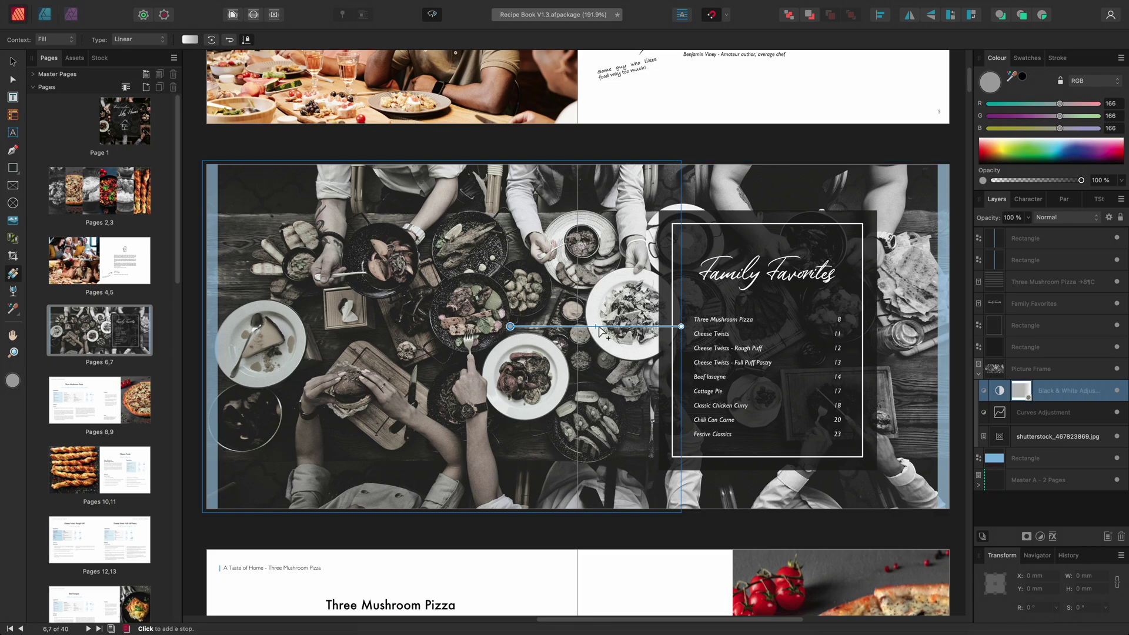
click(683, 327)
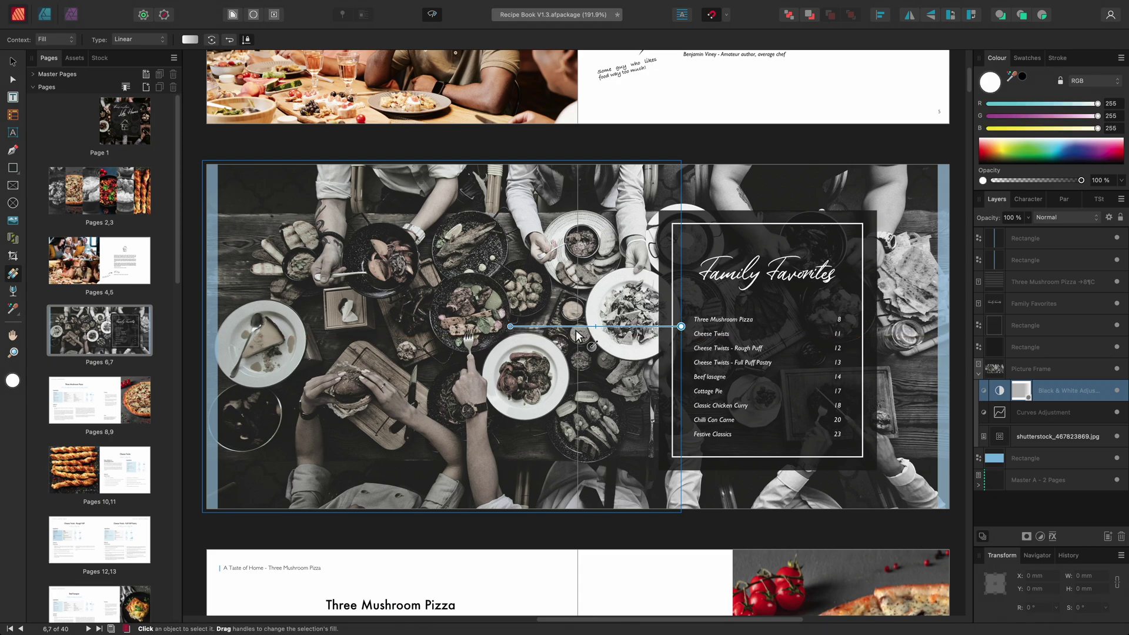
click(509, 326)
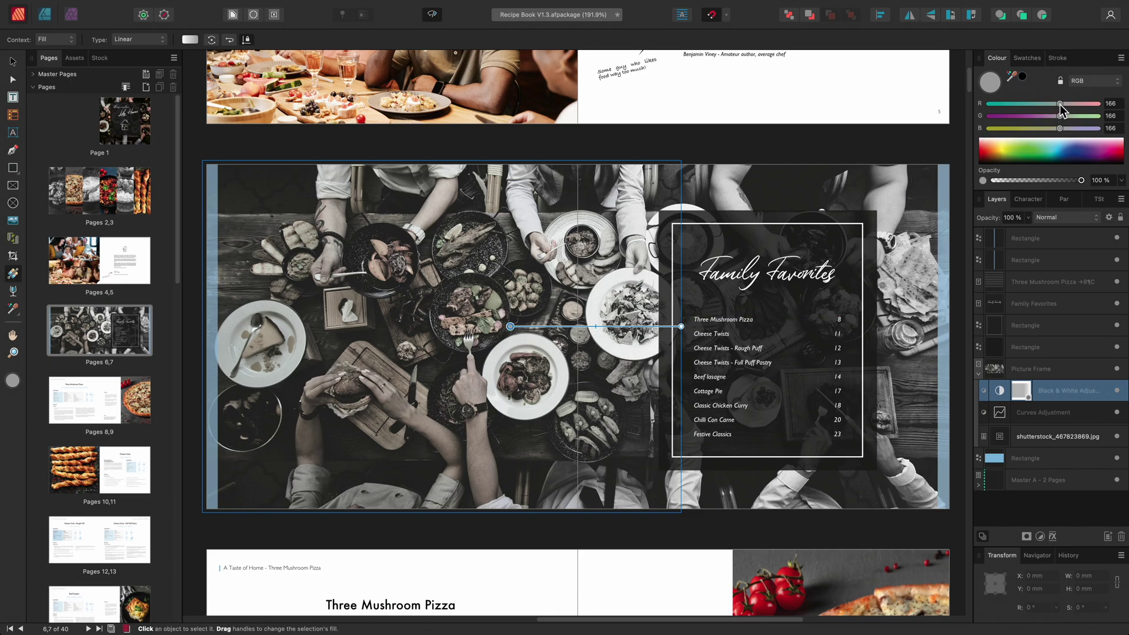
key(shift)
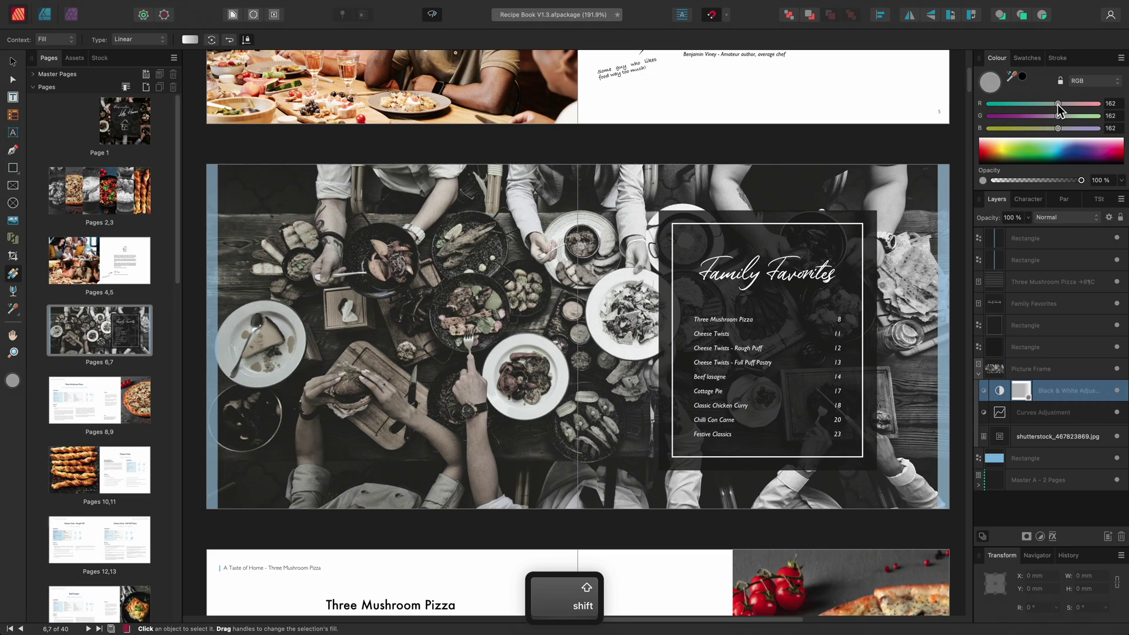
Turn the start stop black and move both stops right so colour fades to greyscale mid-spread.
drag(1057, 104, 986, 116)
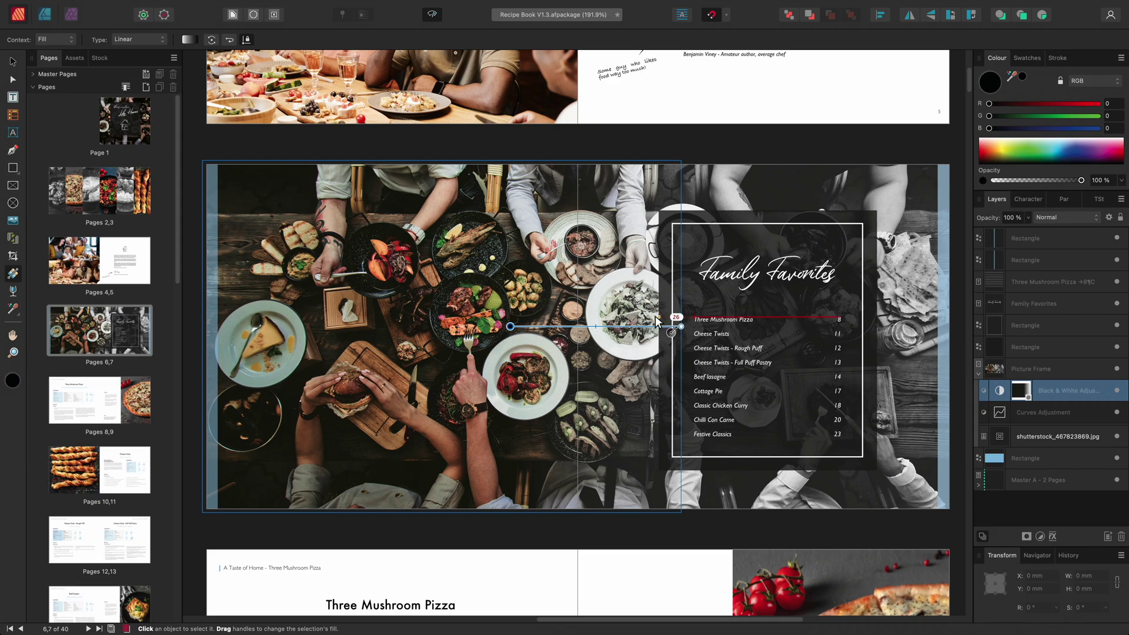
mouse_move(681, 326)
mouse_down()
mouse_move(662, 327)
mouse_move(672, 327)
mouse_up()
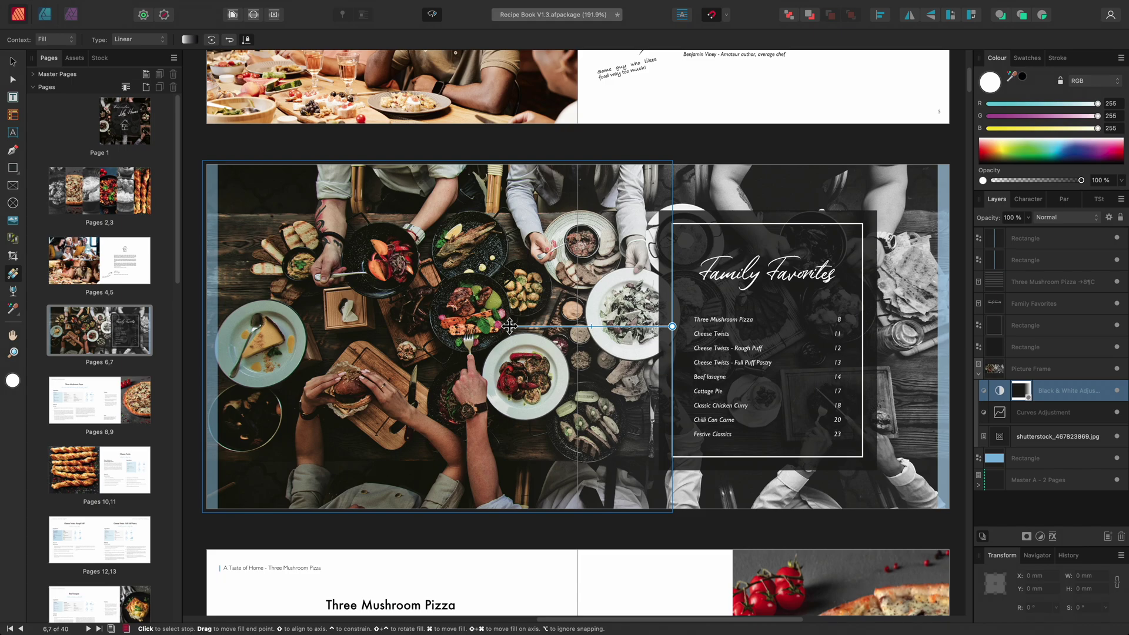
drag(510, 326, 578, 326)
drag(672, 326, 786, 327)
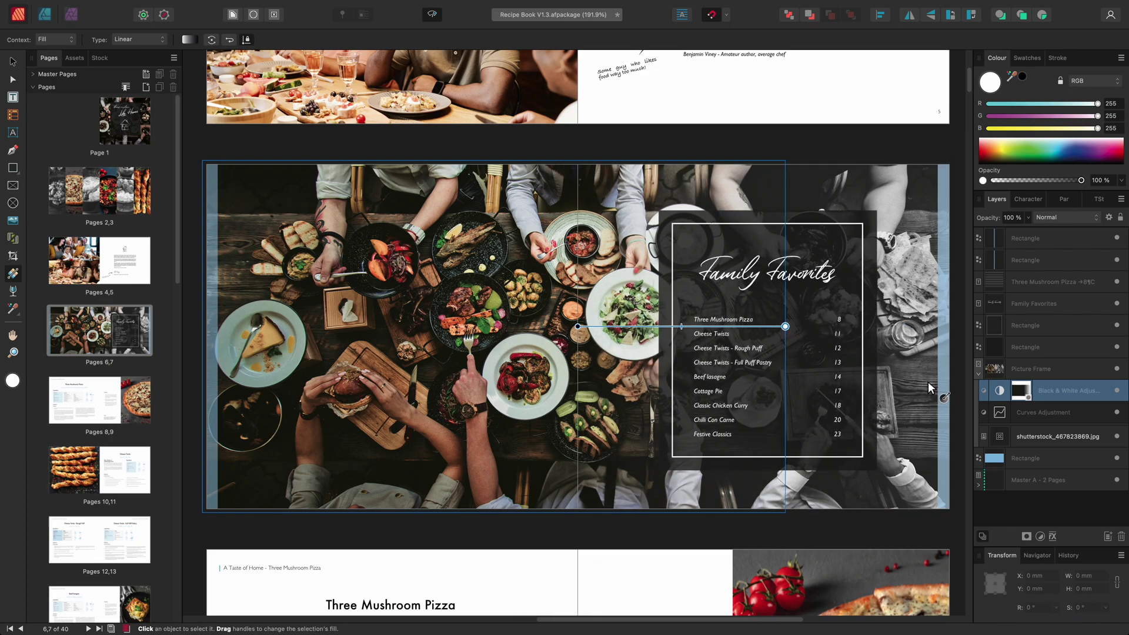